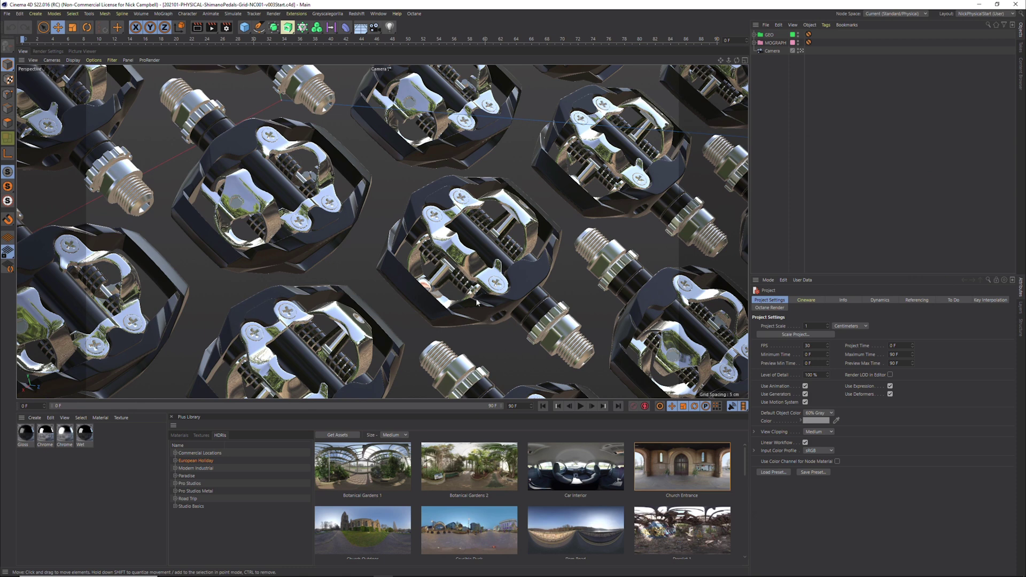
Render the current view and add an HDRI Studio Rig Plus object to the scene
{"action": "left_click", "coordinate": [196, 28]}
{"action": "left_click", "coordinate": [335, 14]}
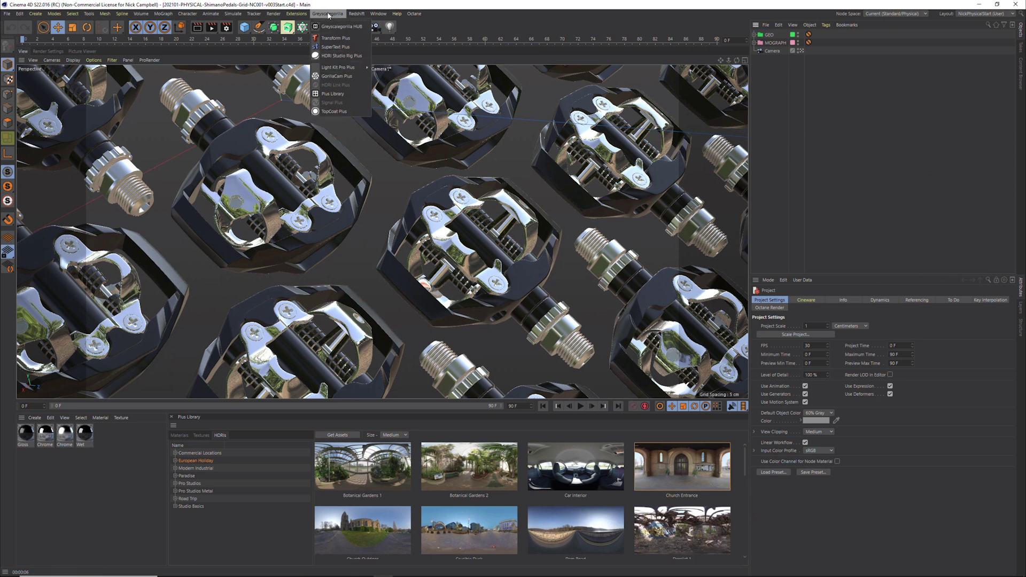
{"action": "left_click", "coordinate": [328, 15]}
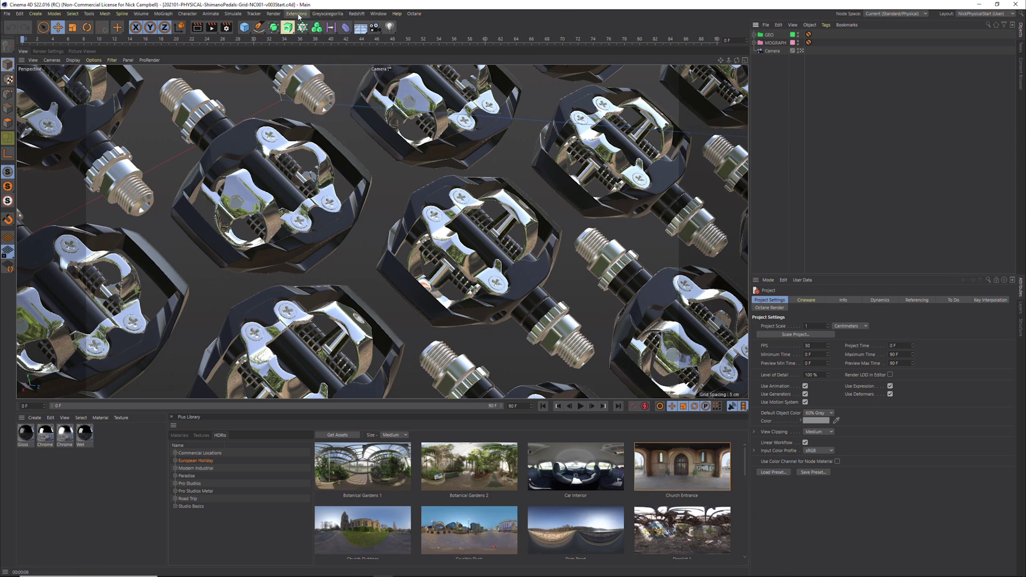
{"action": "left_click", "coordinate": [298, 15]}
{"action": "left_click", "coordinate": [298, 15]}
{"action": "left_click", "coordinate": [322, 15]}
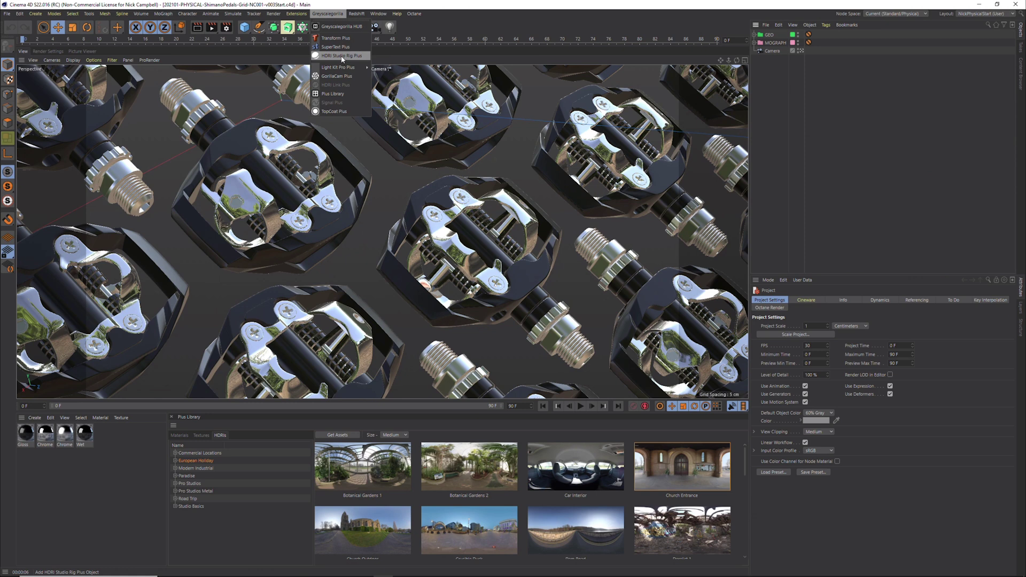
{"action": "left_click", "coordinate": [341, 56]}
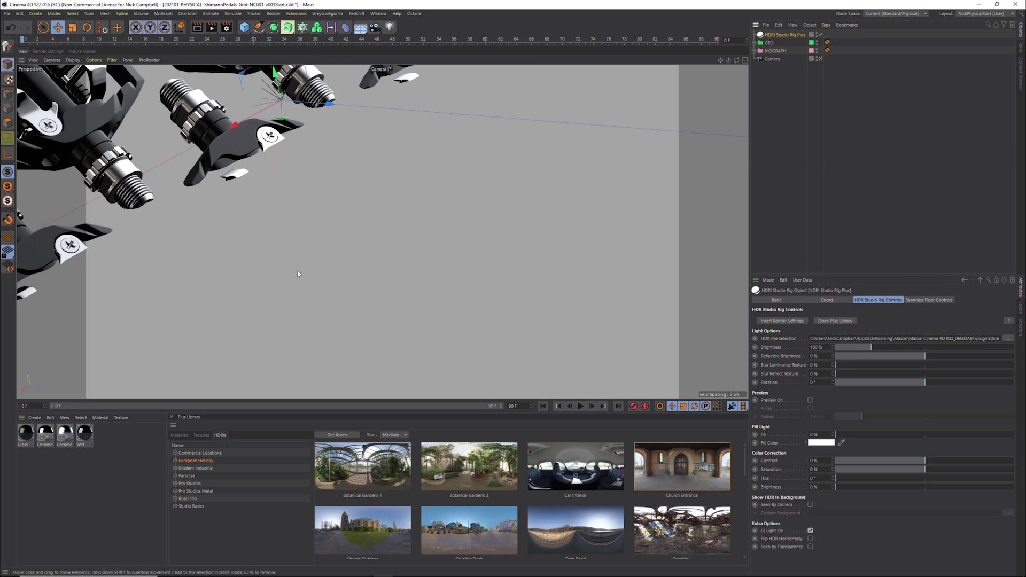
Turn off the HDRI Studio Rig's seamless floor and render the view
{"action": "left_click", "coordinate": [929, 303]}
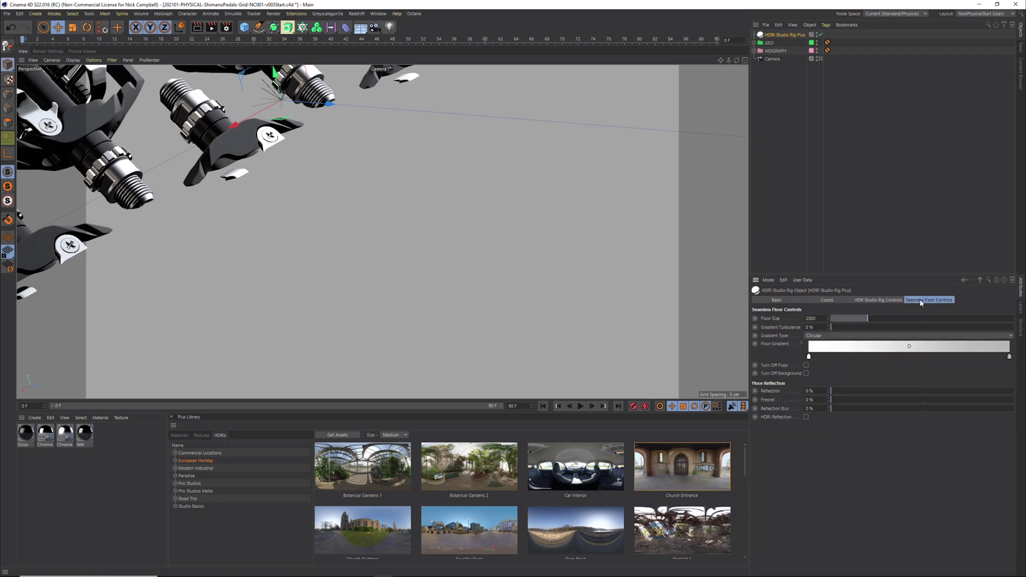
{"action": "left_click", "coordinate": [805, 365]}
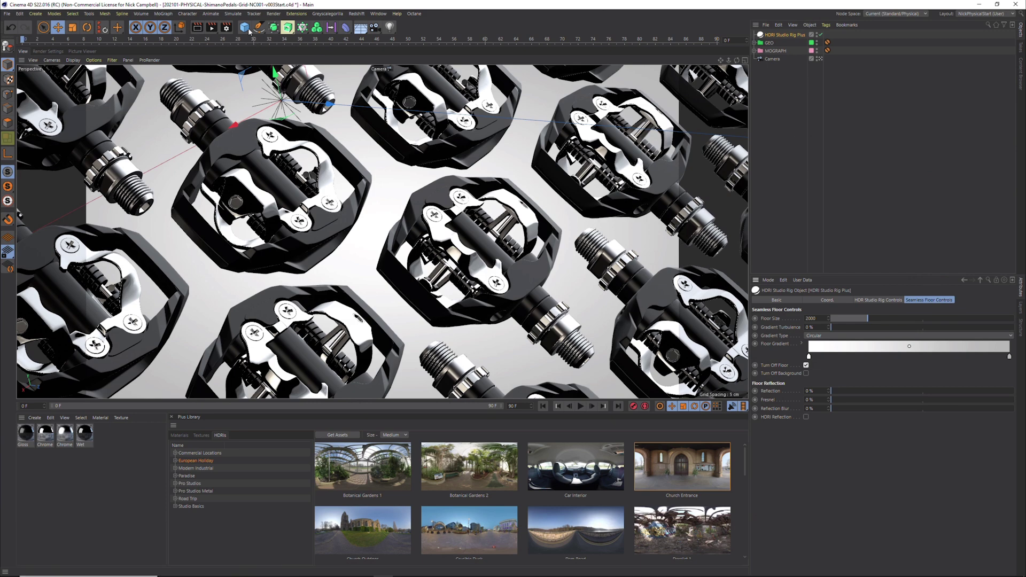
{"action": "left_click", "coordinate": [197, 28]}
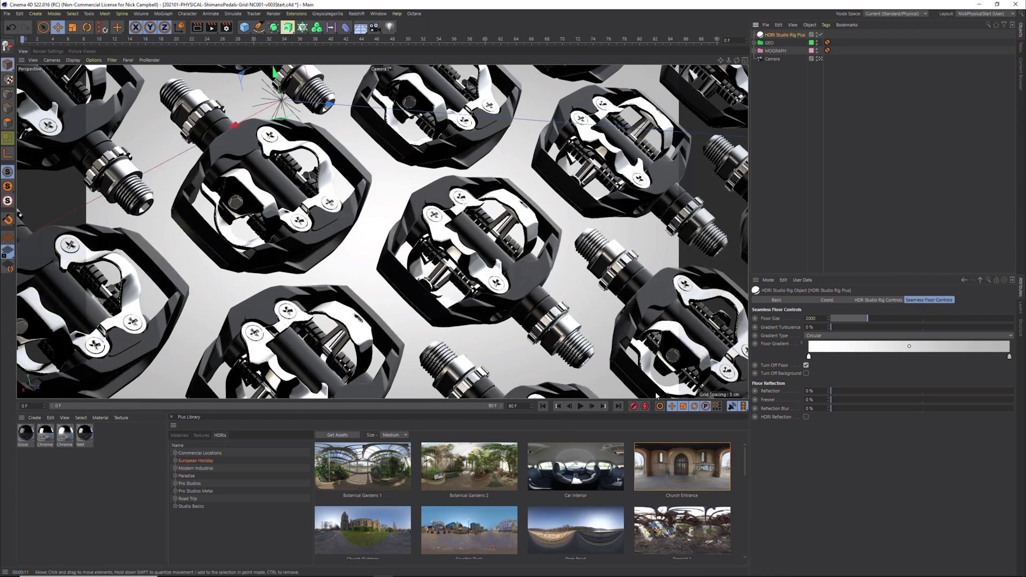
Open the Plus Library from the rig and try the HDRIs Modern Industrial 003 and Modern Industrial 008
{"action": "left_click", "coordinate": [882, 302]}
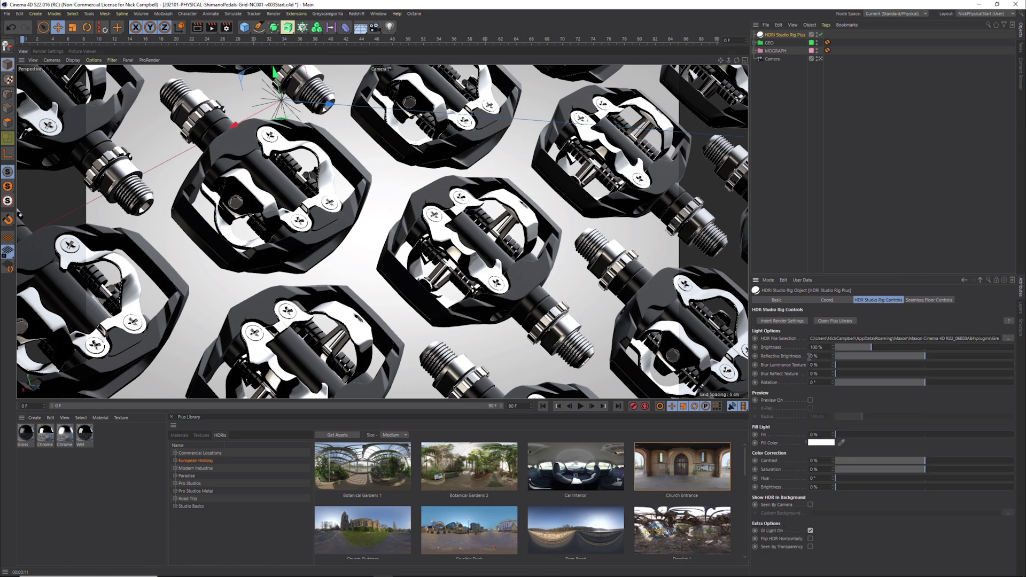
{"action": "left_click", "coordinate": [832, 321]}
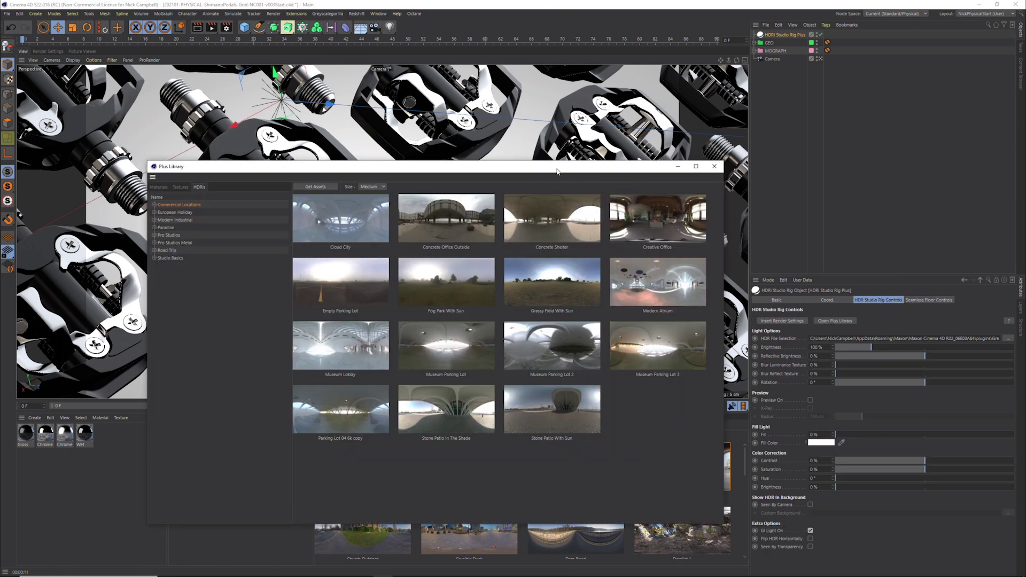
{"action": "left_click_drag", "start_coordinate": [556, 171], "coordinate": [590, 173]}
{"action": "left_click", "coordinate": [211, 214]}
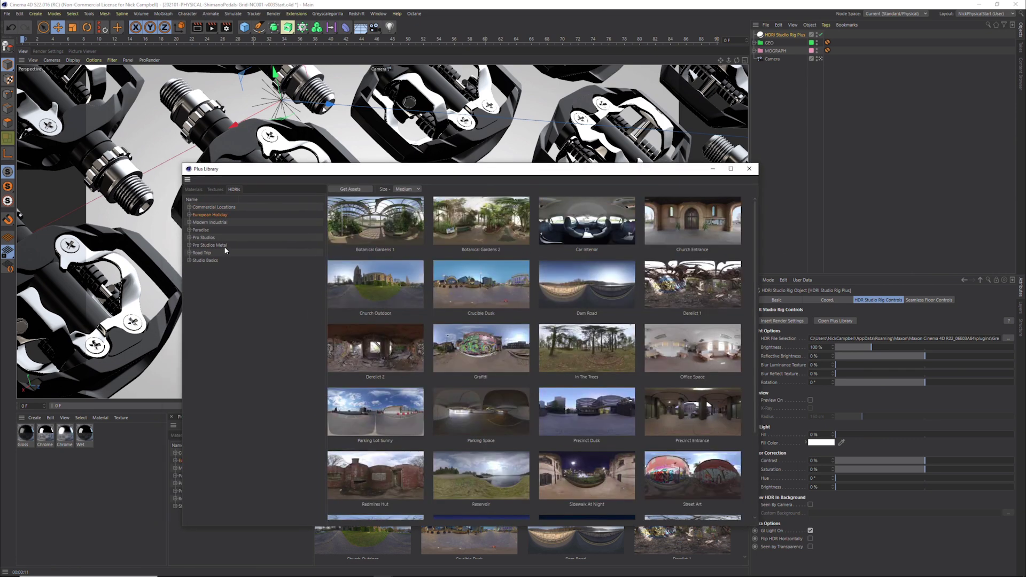
{"action": "left_click", "coordinate": [206, 223]}
{"action": "left_click_drag", "start_coordinate": [479, 172], "coordinate": [492, 317]}
{"action": "left_click", "coordinate": [614, 359]}
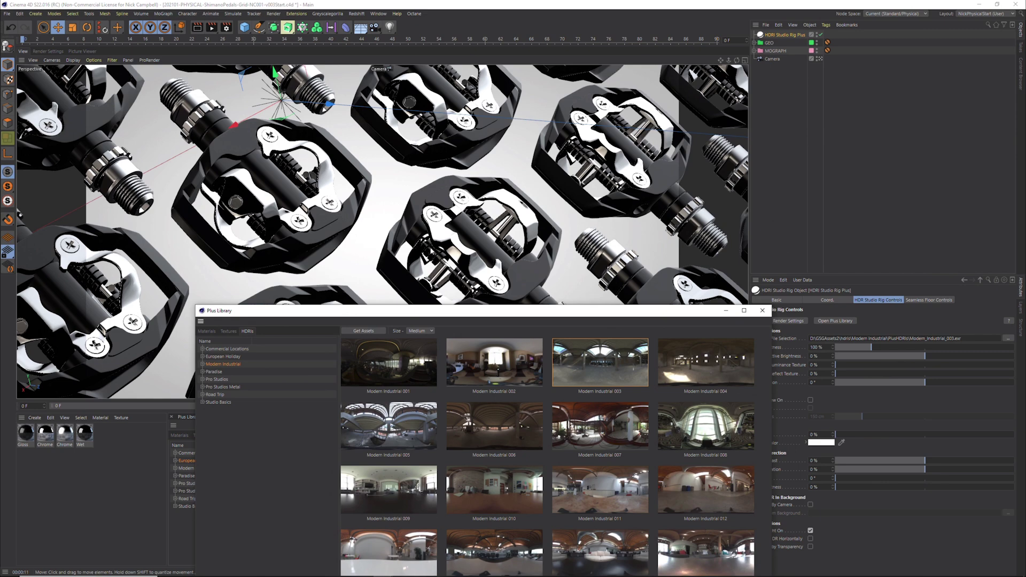
{"action": "left_click", "coordinate": [721, 431]}
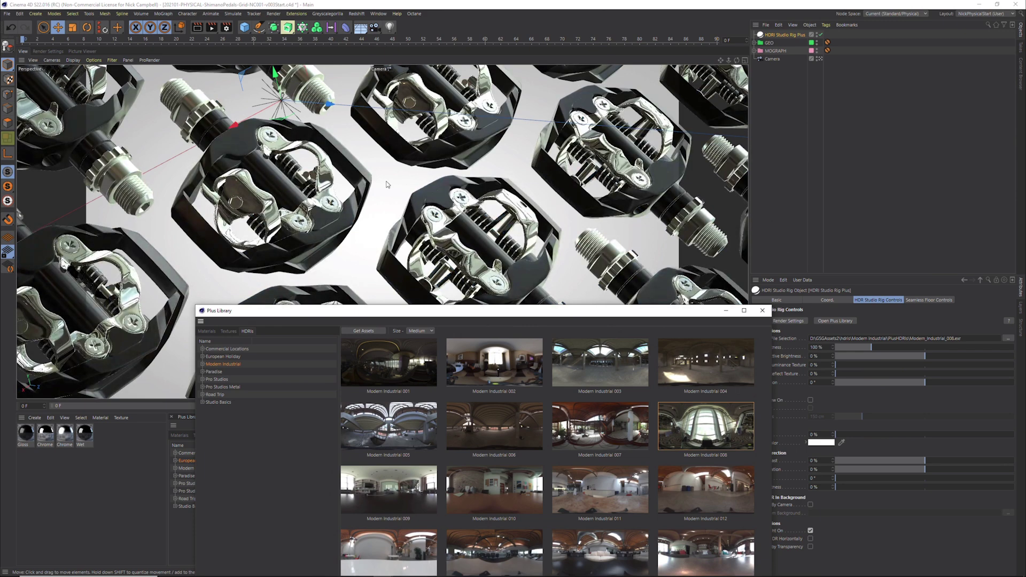
Light the rig with the Pro Studios Metal HDRI GSG PRO STUDIOS METAL 005 and rotate it to about -90°
{"action": "left_click", "coordinate": [219, 378]}
{"action": "left_click", "coordinate": [220, 388]}
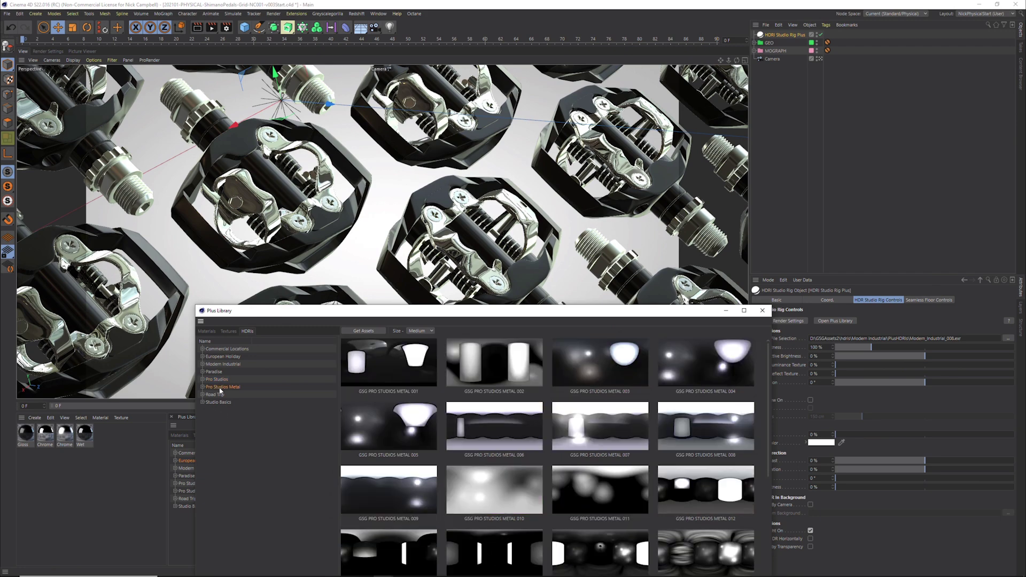
{"action": "left_click", "coordinate": [604, 364]}
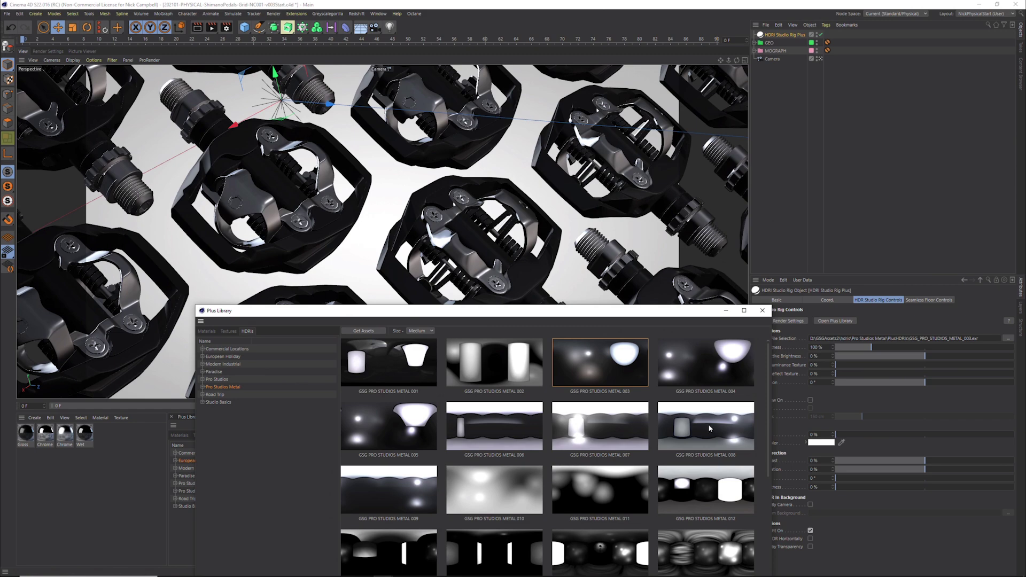
{"action": "left_click", "coordinate": [416, 439]}
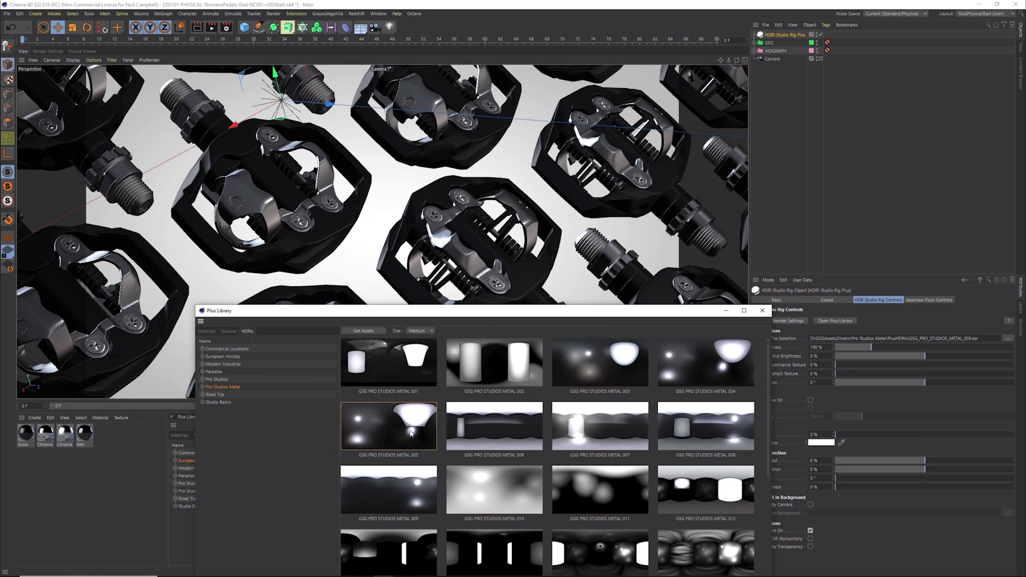
{"action": "left_click_drag", "start_coordinate": [931, 384], "coordinate": [882, 392]}
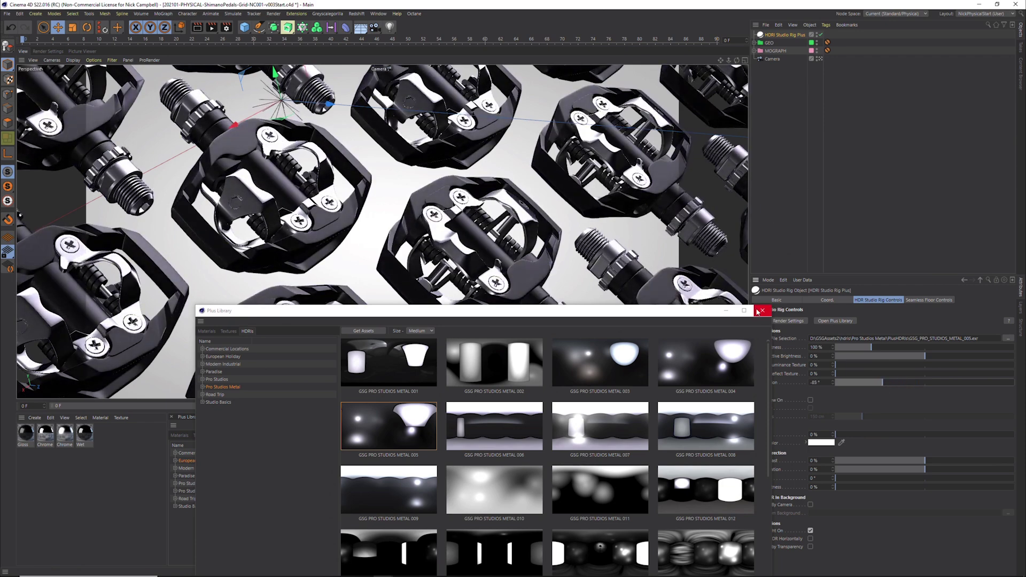
{"action": "left_click", "coordinate": [763, 312]}
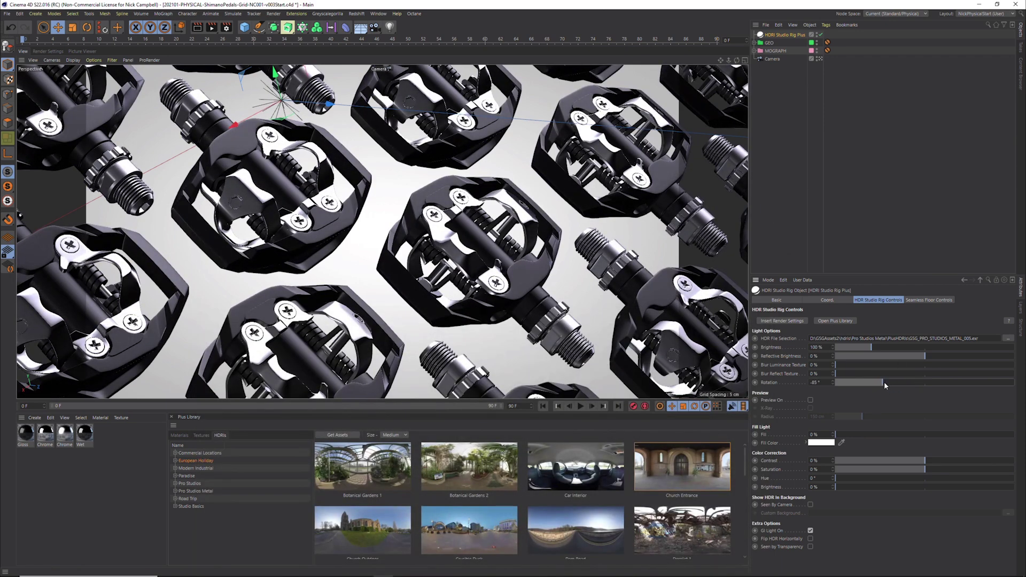
{"action": "mouse_move", "coordinate": [882, 383]}
{"action": "left_mouse_down"}
{"action": "mouse_move", "coordinate": [979, 386]}
{"action": "mouse_move", "coordinate": [841, 397]}
{"action": "mouse_move", "coordinate": [1016, 389]}
{"action": "mouse_move", "coordinate": [886, 400]}
{"action": "mouse_move", "coordinate": [880, 391]}
{"action": "left_mouse_up"}
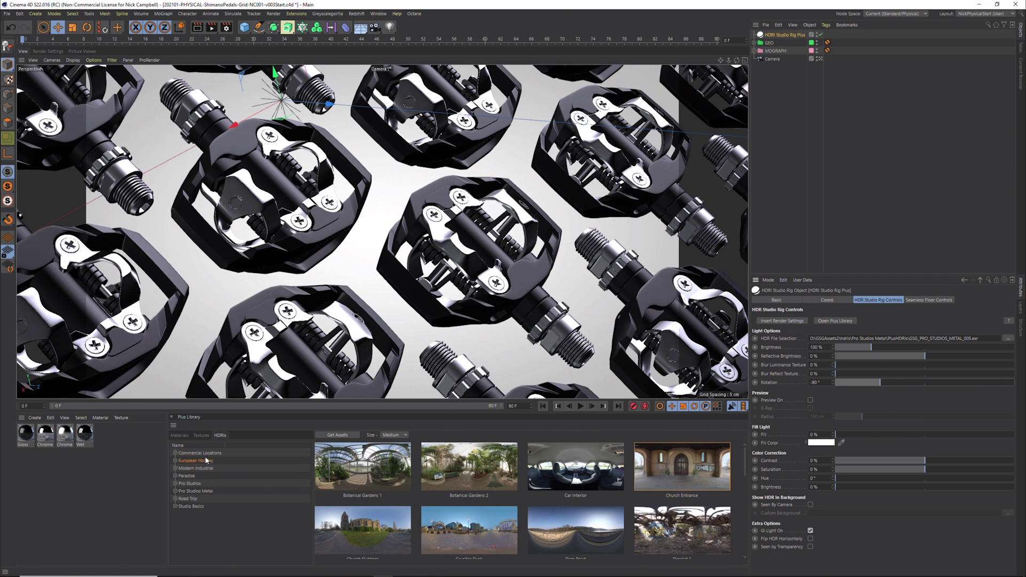
Browse the Road Trip, Pro Studios and Pro Studios Metal HDRI collections and render the view
{"action": "left_click", "coordinate": [192, 490]}
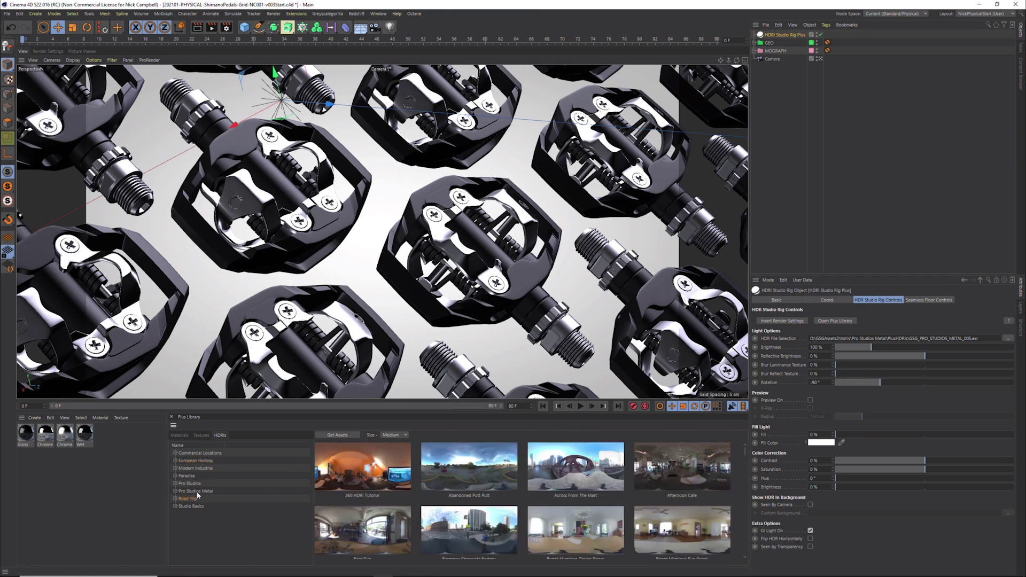
{"action": "left_click", "coordinate": [188, 499]}
{"action": "left_click", "coordinate": [192, 491]}
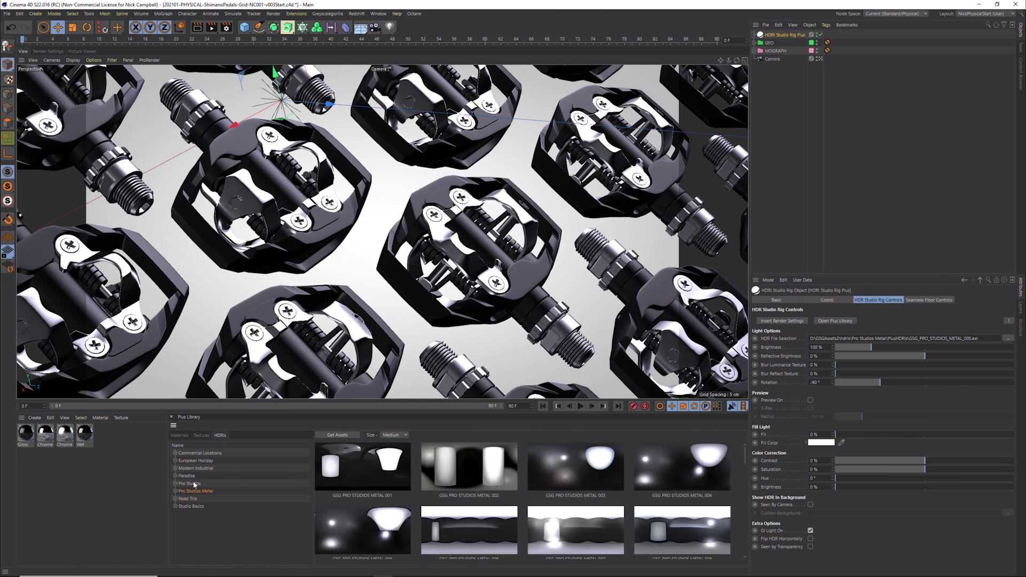
{"action": "left_click", "coordinate": [193, 484]}
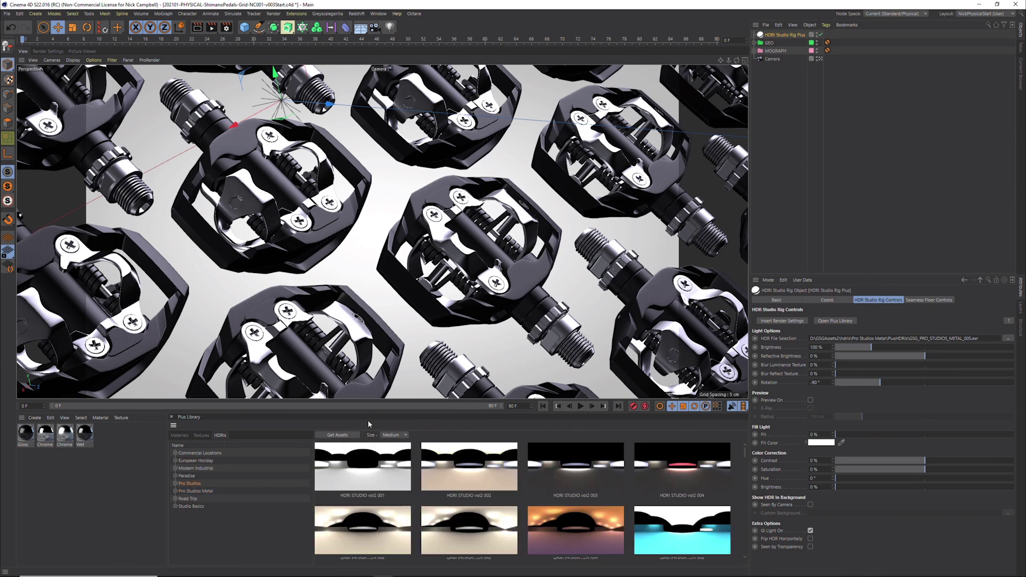
{"action": "left_click", "coordinate": [195, 492]}
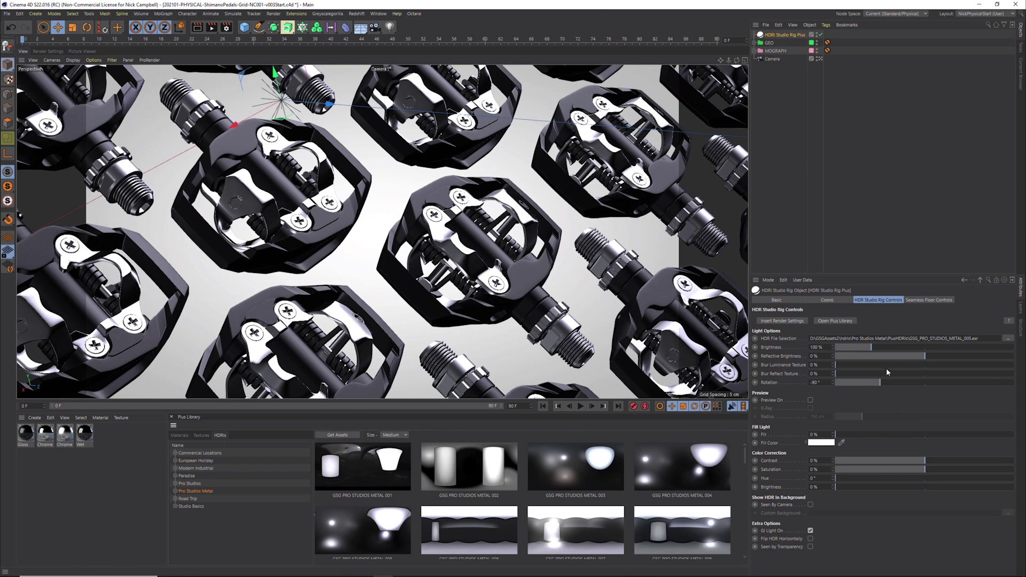
{"action": "left_click", "coordinate": [197, 27]}
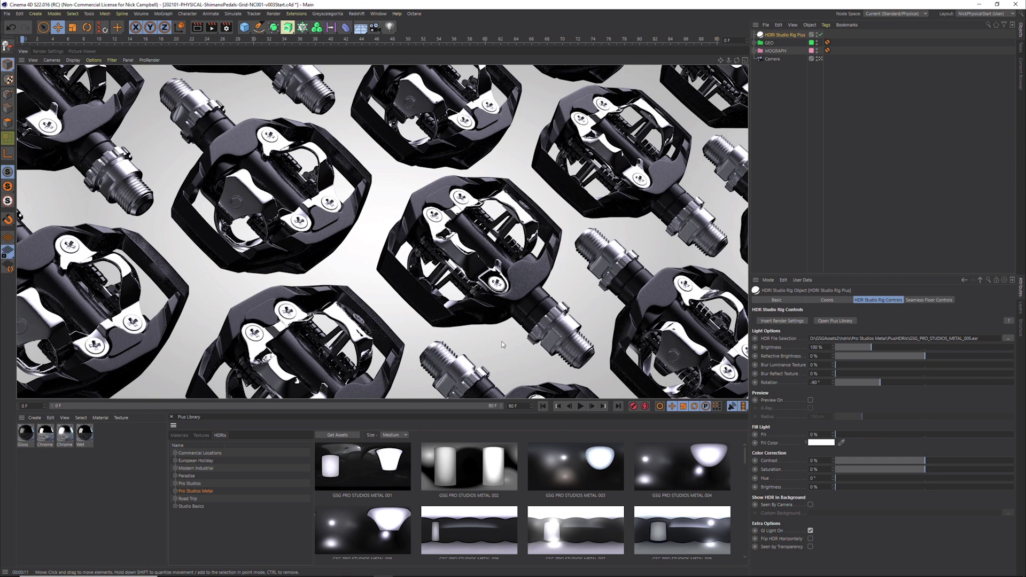
Insert the rig's GSG HDRI render presets, activate GI Medium, and return to the viewport
{"action": "left_click", "coordinate": [779, 321]}
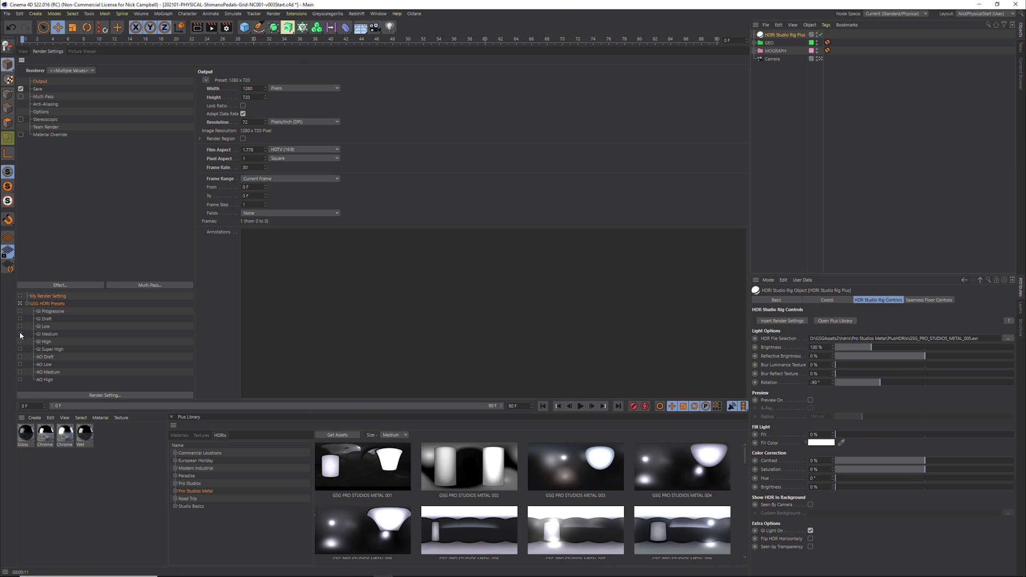
{"action": "left_click", "coordinate": [20, 334]}
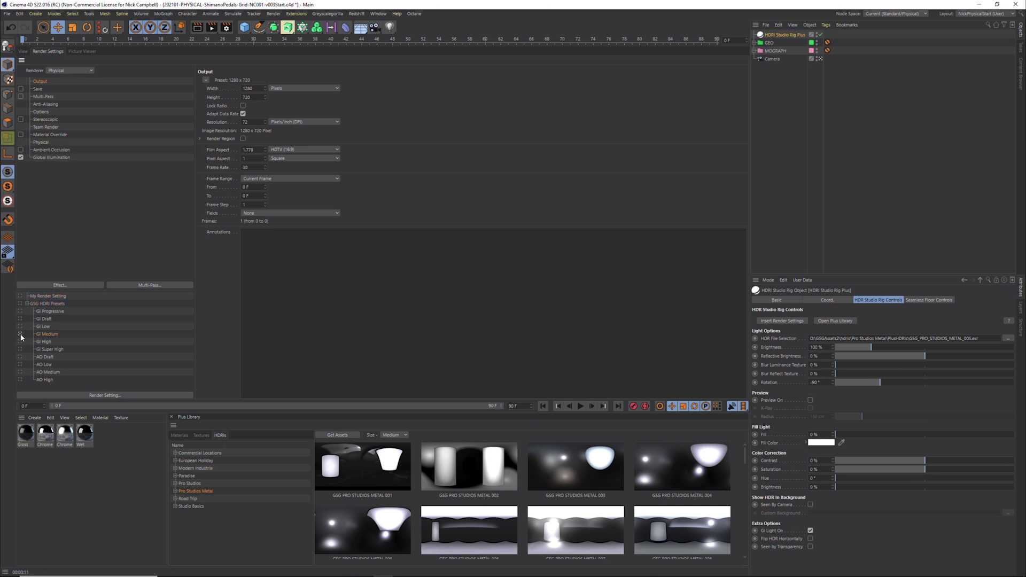
{"action": "left_click", "coordinate": [23, 52]}
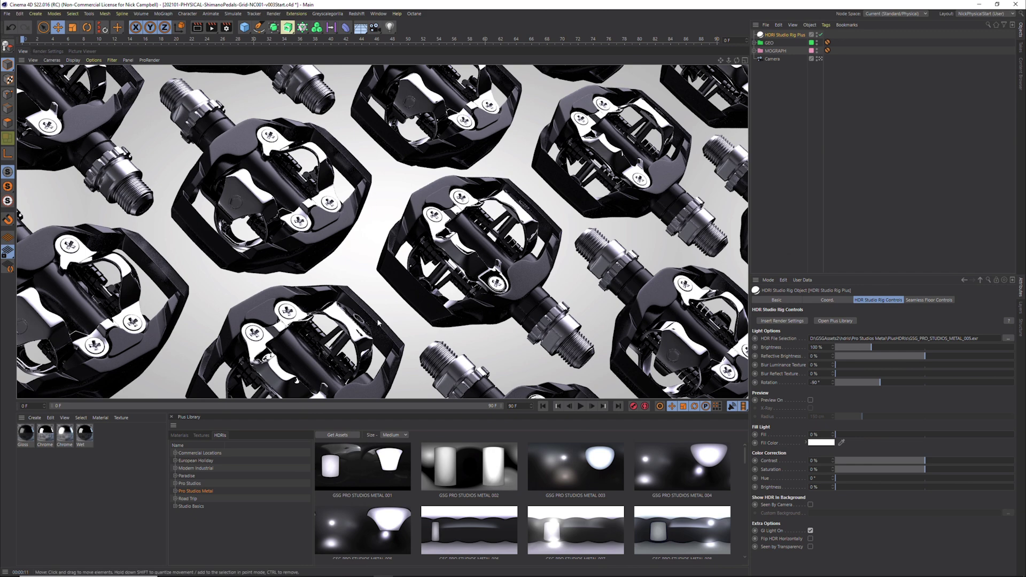
Activate the AO Medium render preset and render the view
{"action": "left_click", "coordinate": [49, 51]}
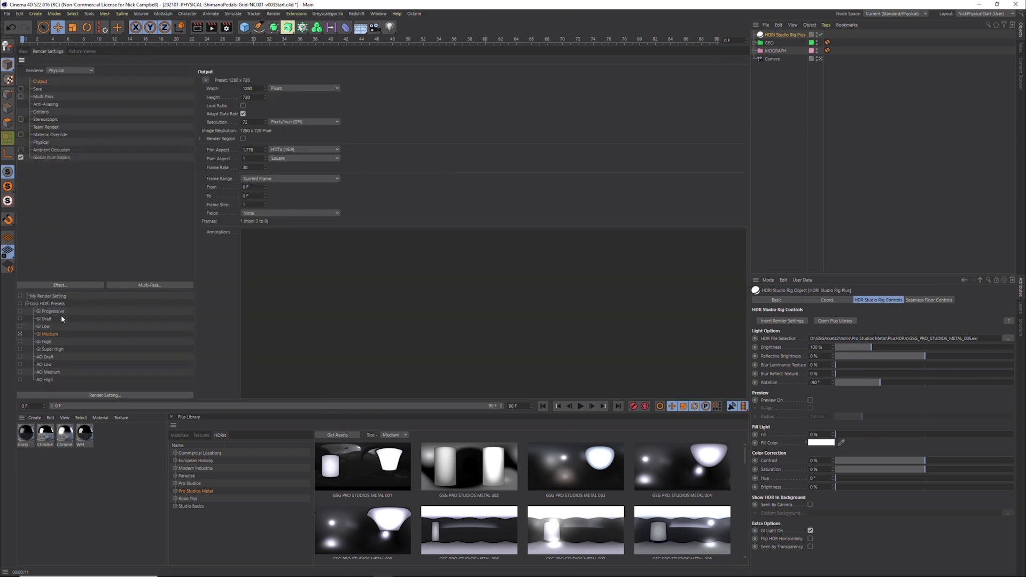
{"action": "left_click", "coordinate": [20, 372]}
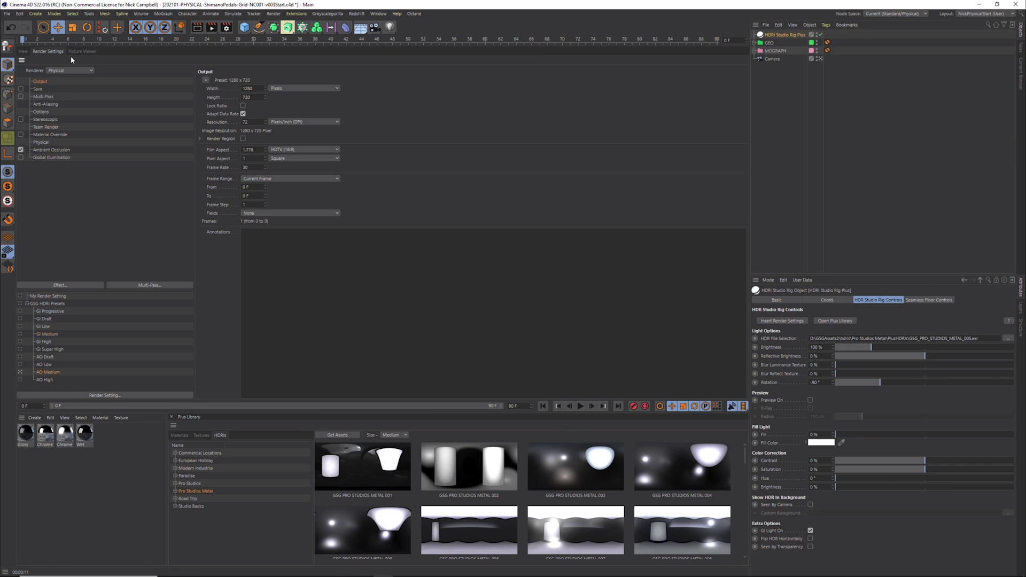
{"action": "left_click", "coordinate": [23, 51]}
{"action": "left_click", "coordinate": [198, 29]}
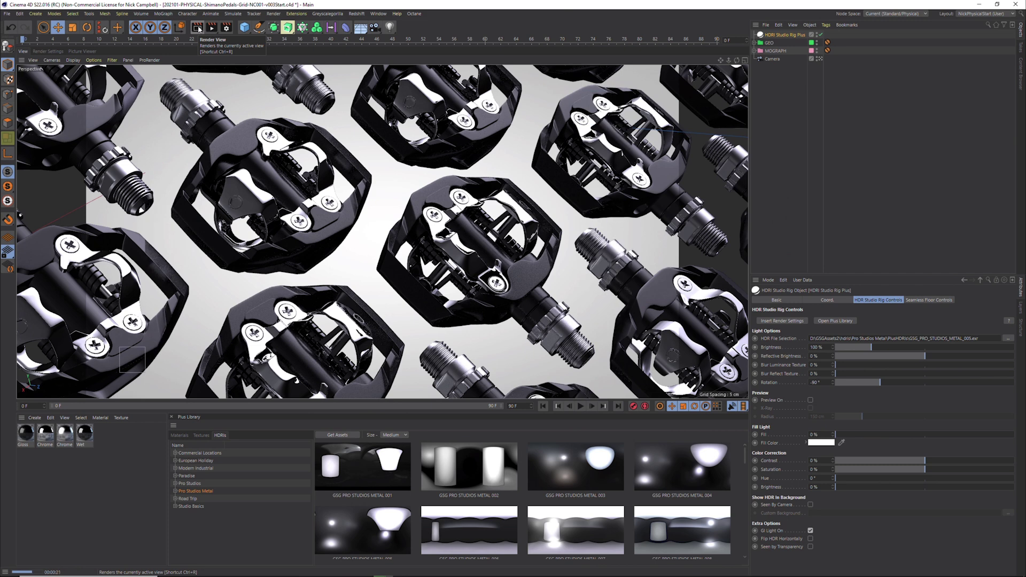
Light the rig with the Modern Industrial 003 HDRI, rotate it to about -40°, and render the view
{"action": "left_click", "coordinate": [188, 476]}
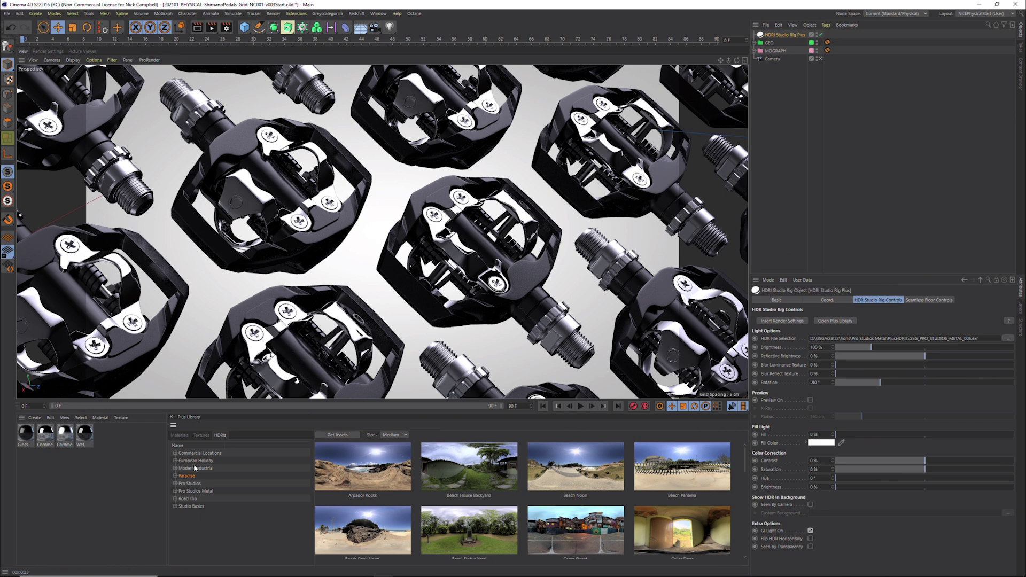
{"action": "left_click", "coordinate": [194, 467]}
{"action": "left_click", "coordinate": [484, 468]}
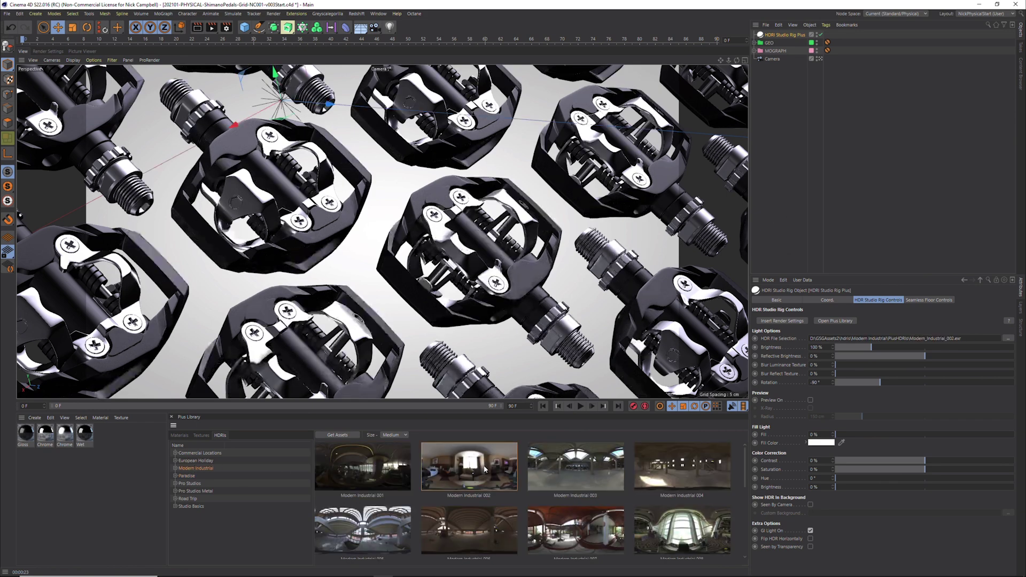
{"action": "left_click", "coordinate": [583, 473]}
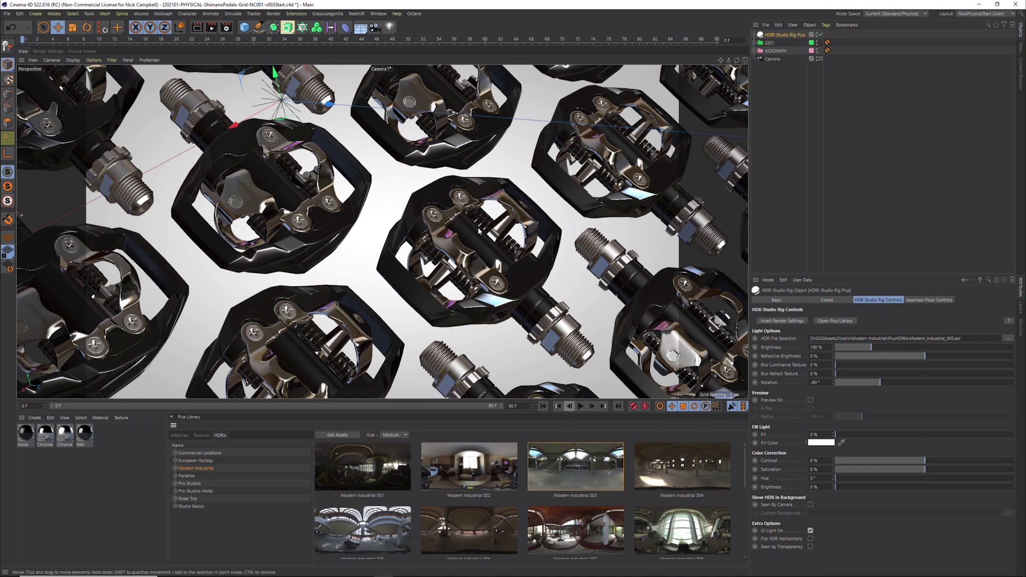
{"action": "left_click_drag", "start_coordinate": [881, 381], "coordinate": [906, 396]}
{"action": "left_click", "coordinate": [197, 28]}
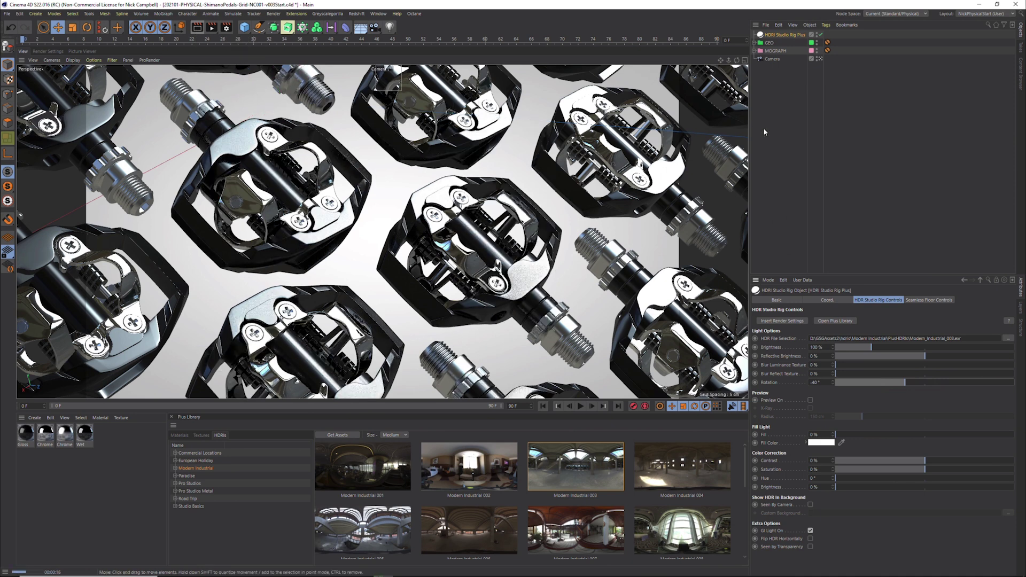
Darken the rig's seamless floor gradient, setting the start knot's value to 24% and the end knot's to 2%
{"action": "left_click", "coordinate": [932, 300]}
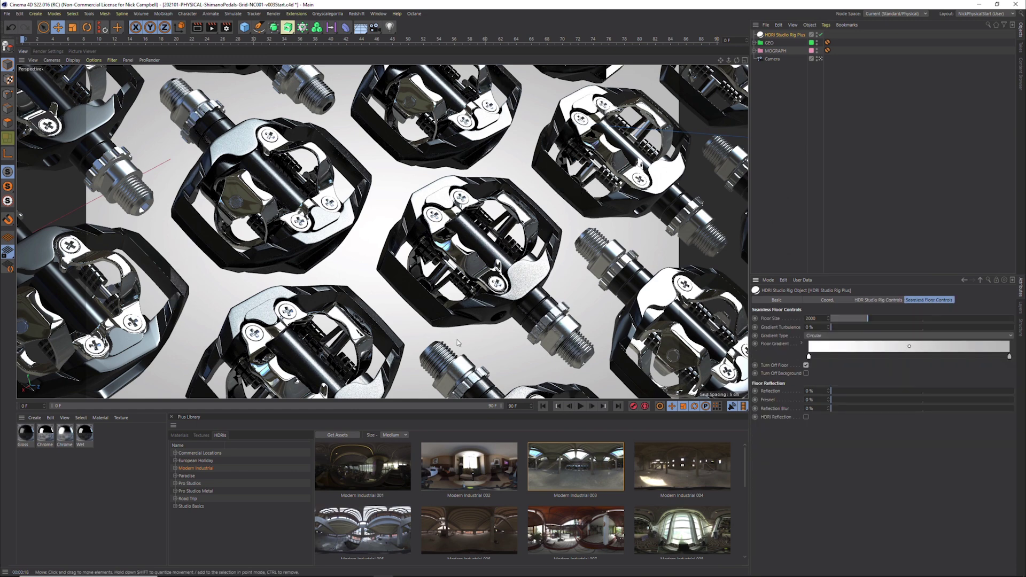
{"action": "left_click", "coordinate": [806, 365]}
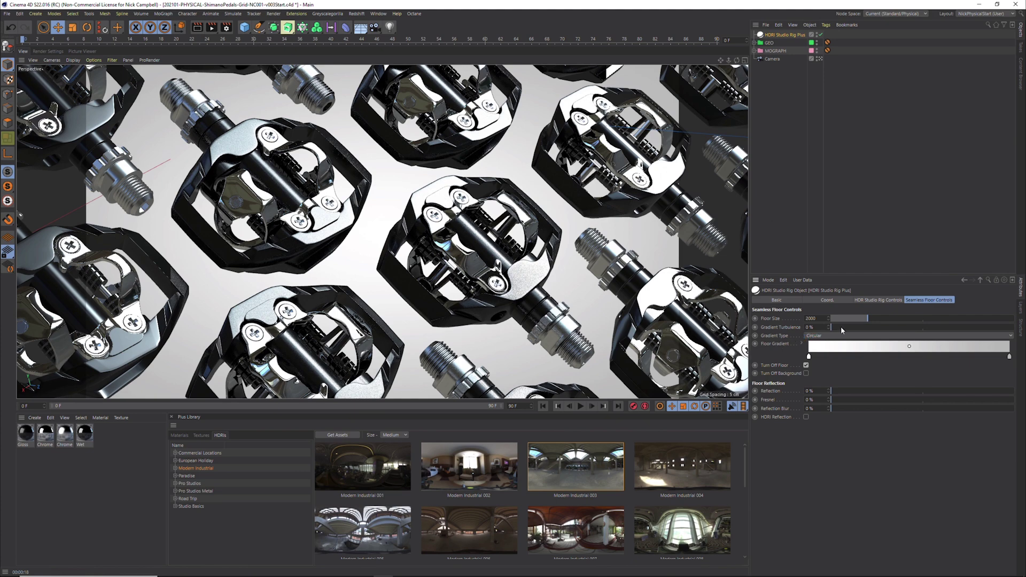
{"action": "double_click", "coordinate": [808, 356]}
{"action": "left_click_drag", "start_coordinate": [777, 382], "coordinate": [790, 383]}
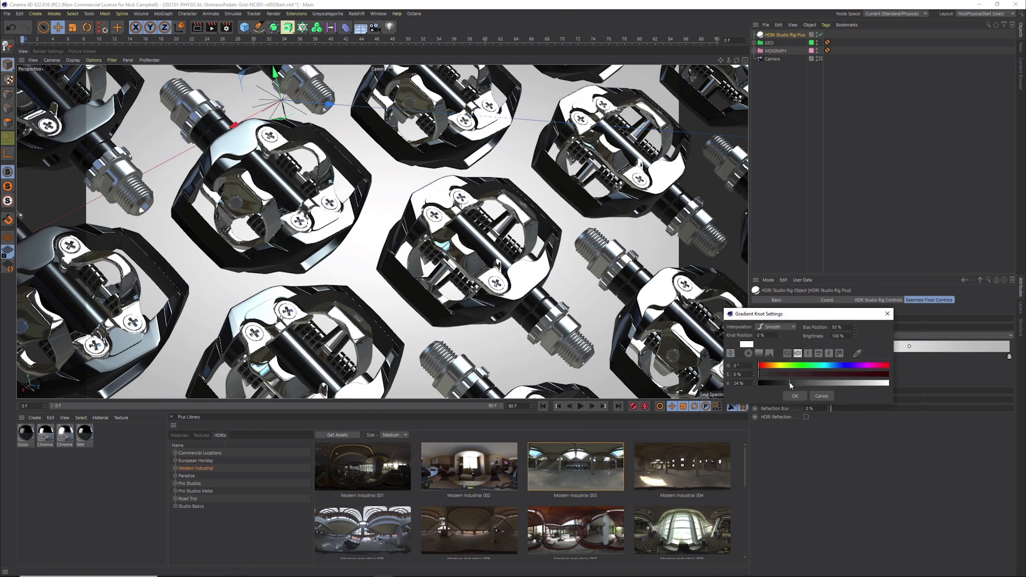
{"action": "left_click", "coordinate": [794, 395]}
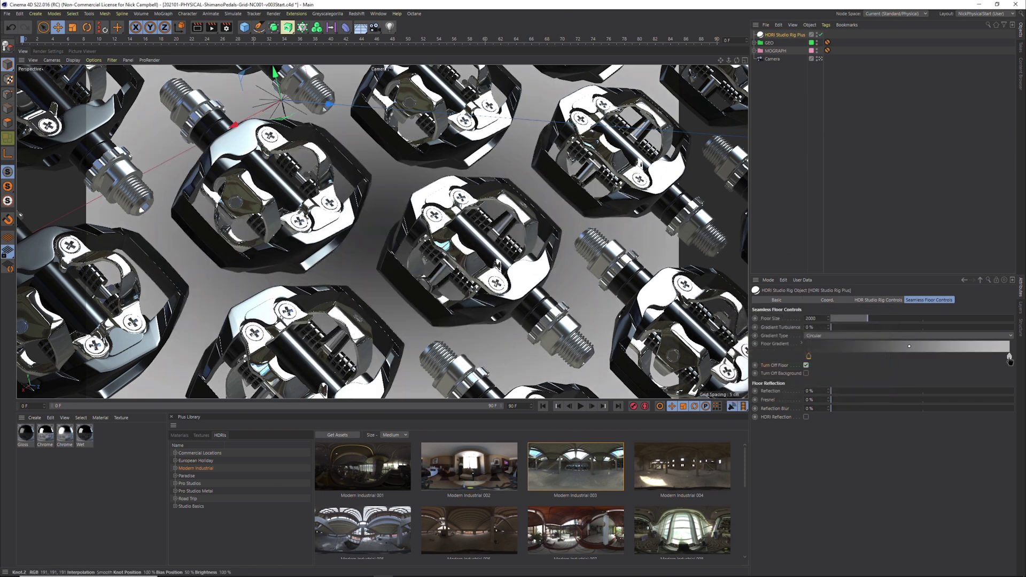
{"action": "double_click", "coordinate": [1009, 358]}
{"action": "left_click", "coordinate": [893, 382]}
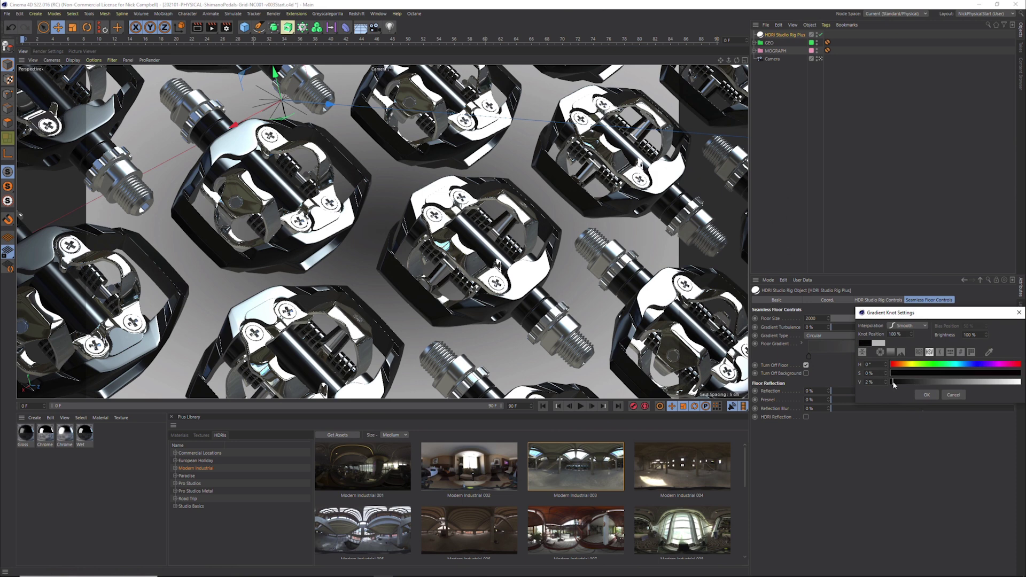
{"action": "left_click", "coordinate": [927, 395]}
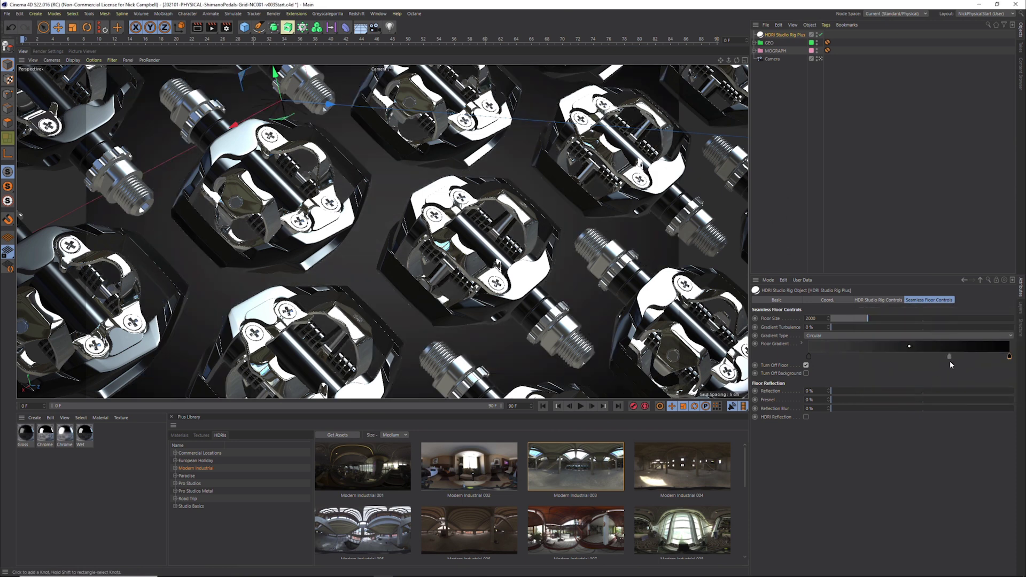
Darken the start knot of the floor gradient further by setting its value to 14%
{"action": "left_click_drag", "start_coordinate": [812, 352], "coordinate": [837, 352]}
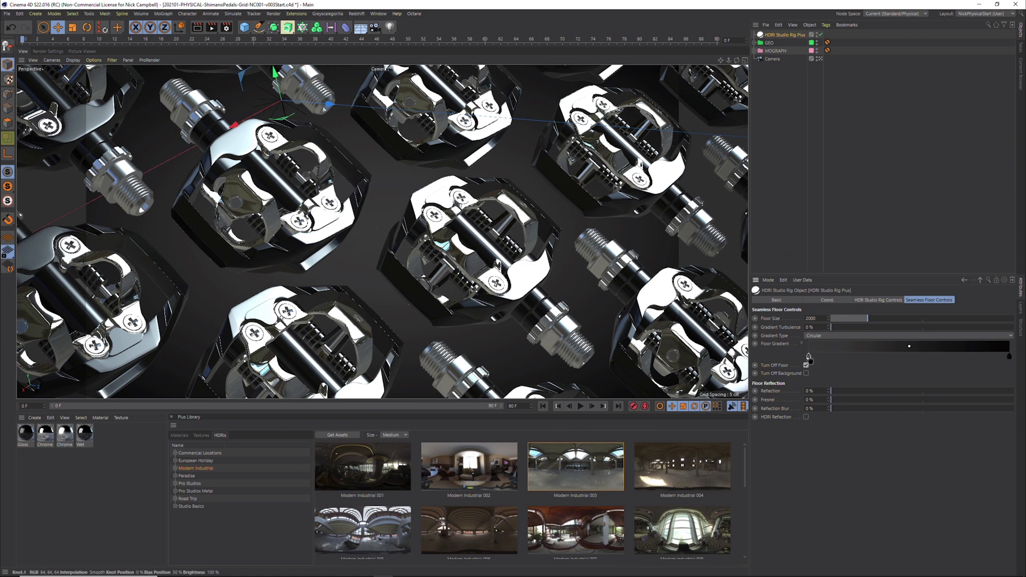
{"action": "double_click", "coordinate": [808, 357]}
{"action": "left_click_drag", "start_coordinate": [781, 380], "coordinate": [777, 381]}
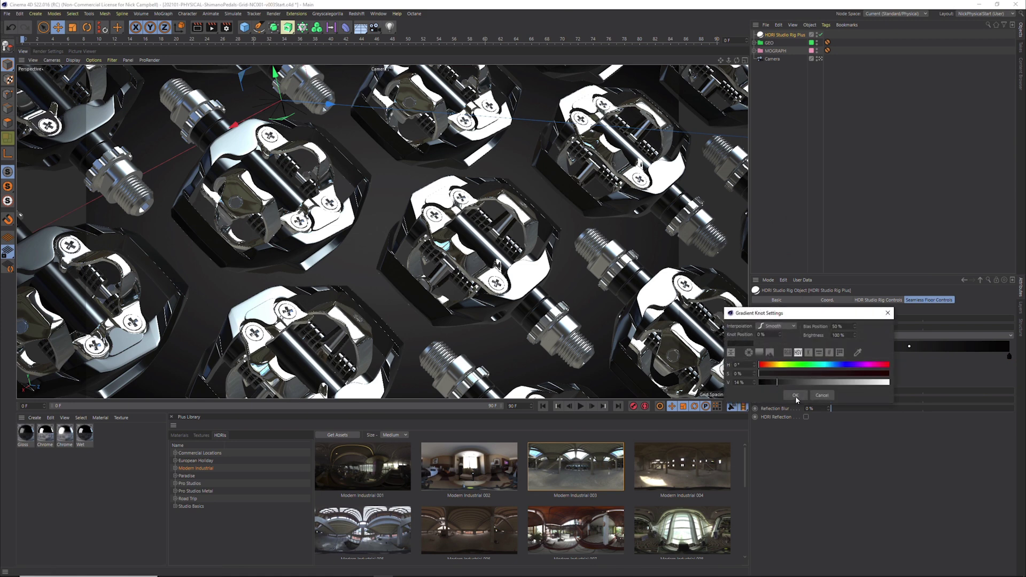
{"action": "left_click", "coordinate": [795, 395]}
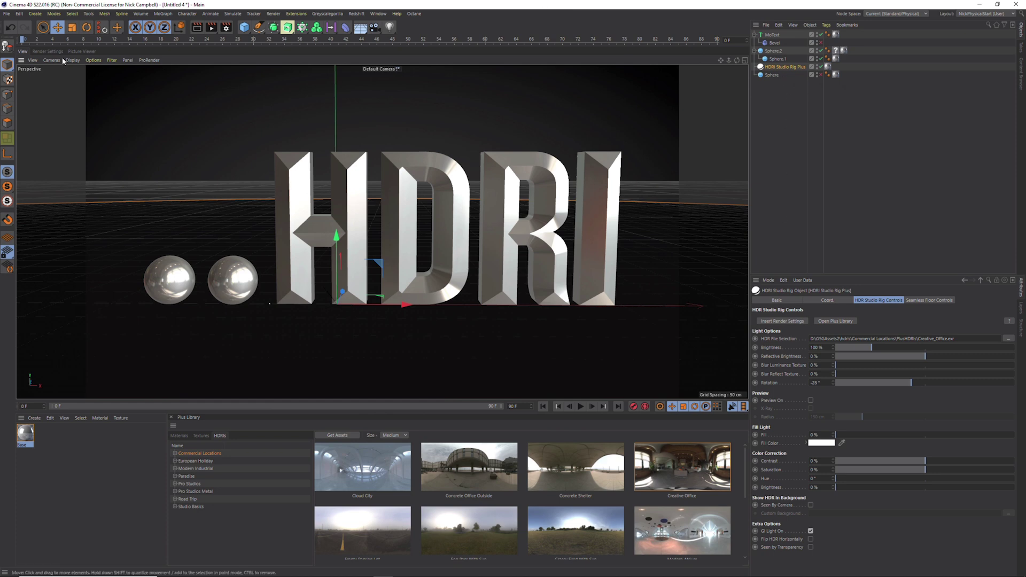
Return to the viewport of the HDRI text scene and render the view
{"action": "left_click", "coordinate": [41, 51]}
{"action": "left_click", "coordinate": [23, 52]}
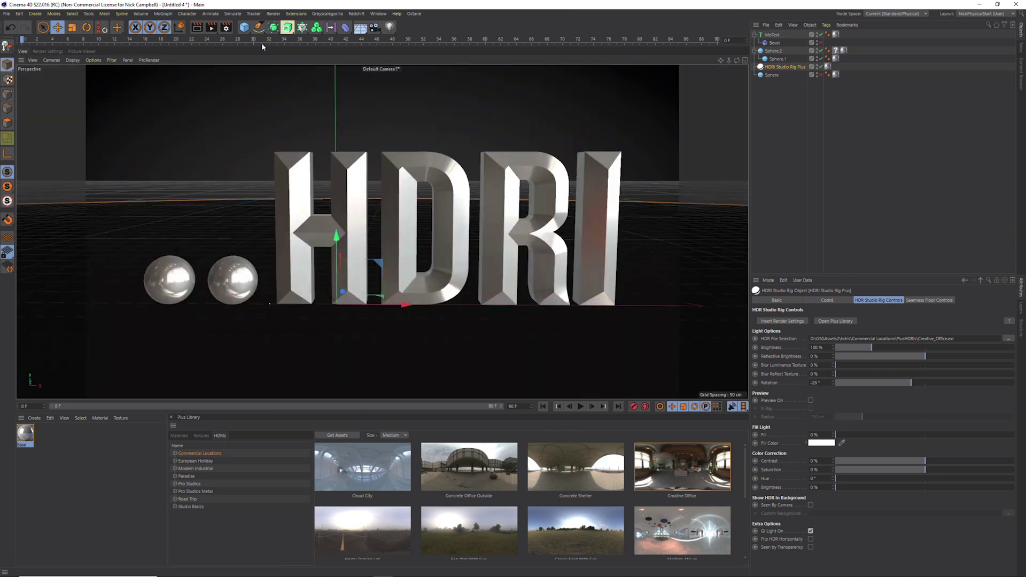
{"action": "left_click", "coordinate": [195, 28]}
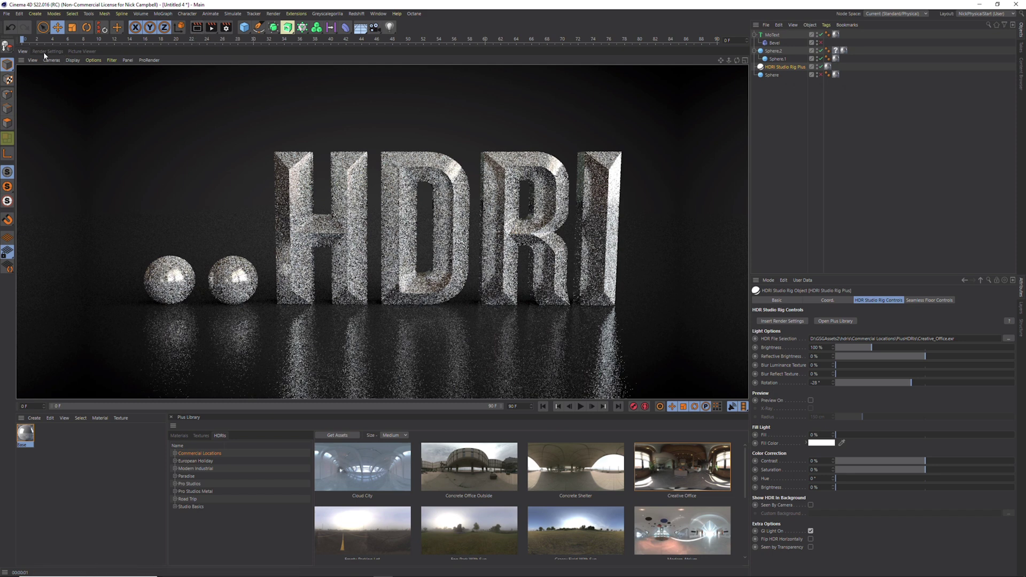
Activate the GI Progressive render preset and render the HDRI text in the viewport
{"action": "left_click", "coordinate": [46, 51]}
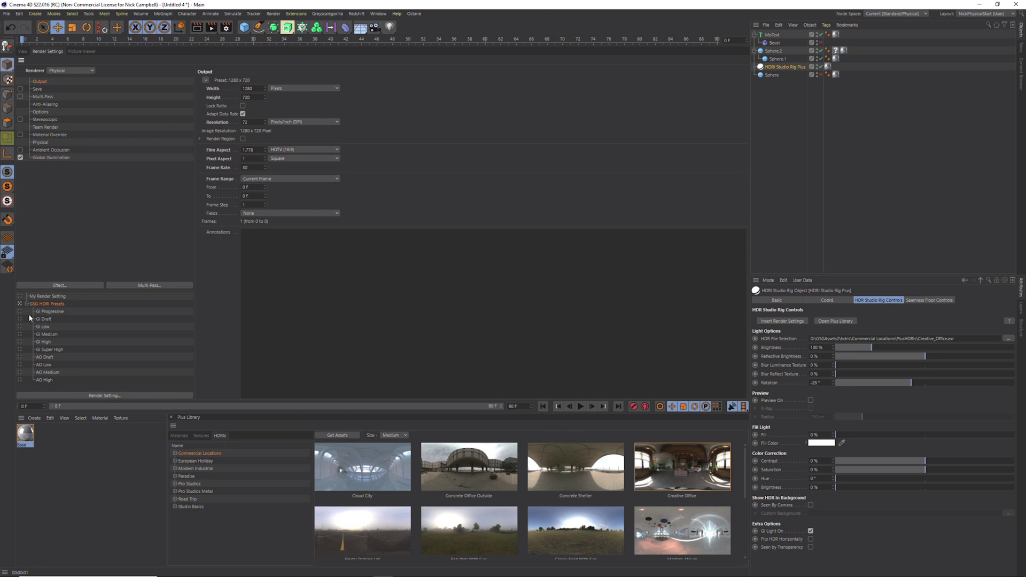
{"action": "left_click", "coordinate": [19, 311]}
{"action": "left_click", "coordinate": [22, 51]}
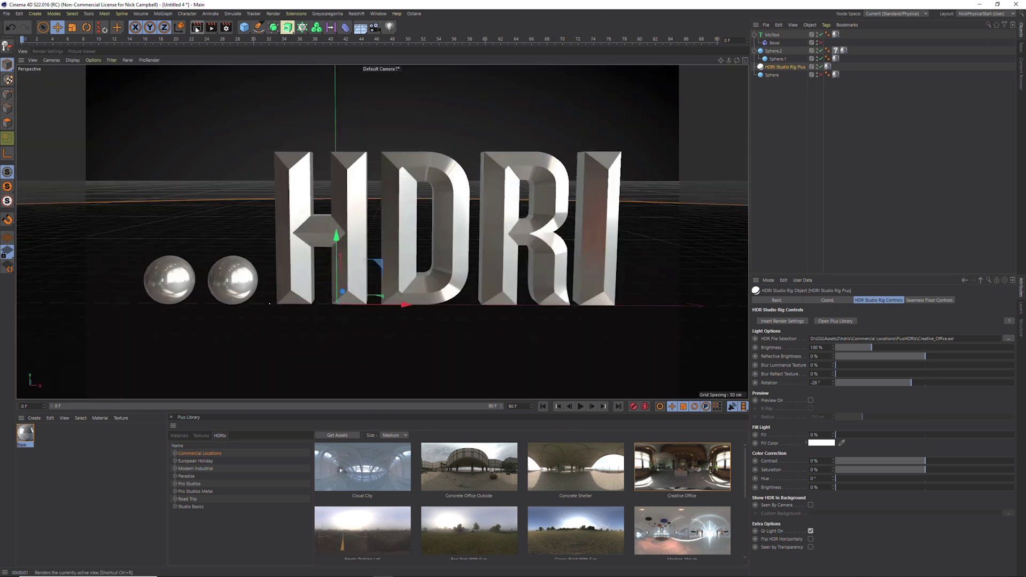
{"action": "left_click", "coordinate": [196, 28]}
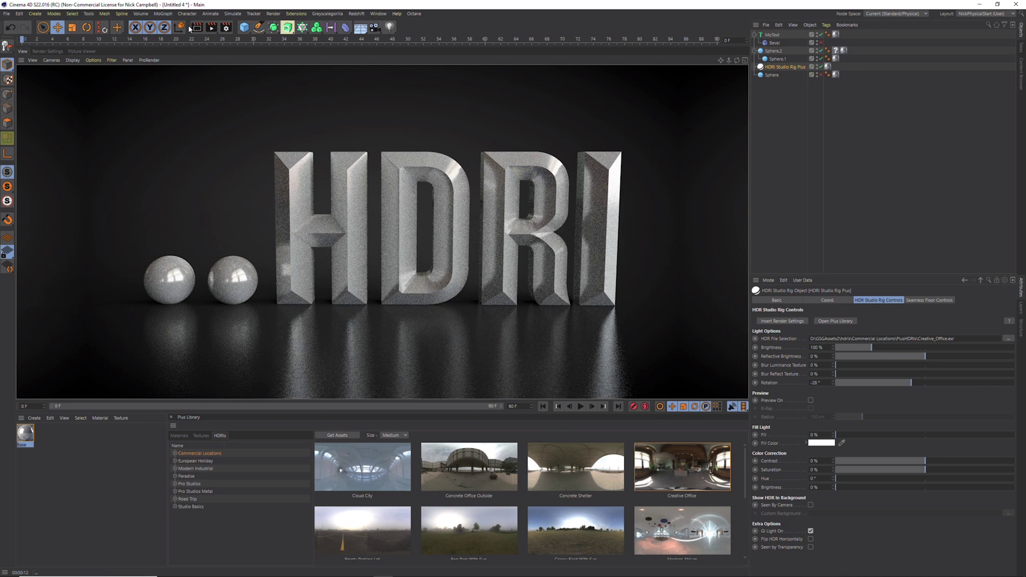
Activate the GI High render preset and render the HDRI text scene
{"action": "left_click", "coordinate": [46, 51]}
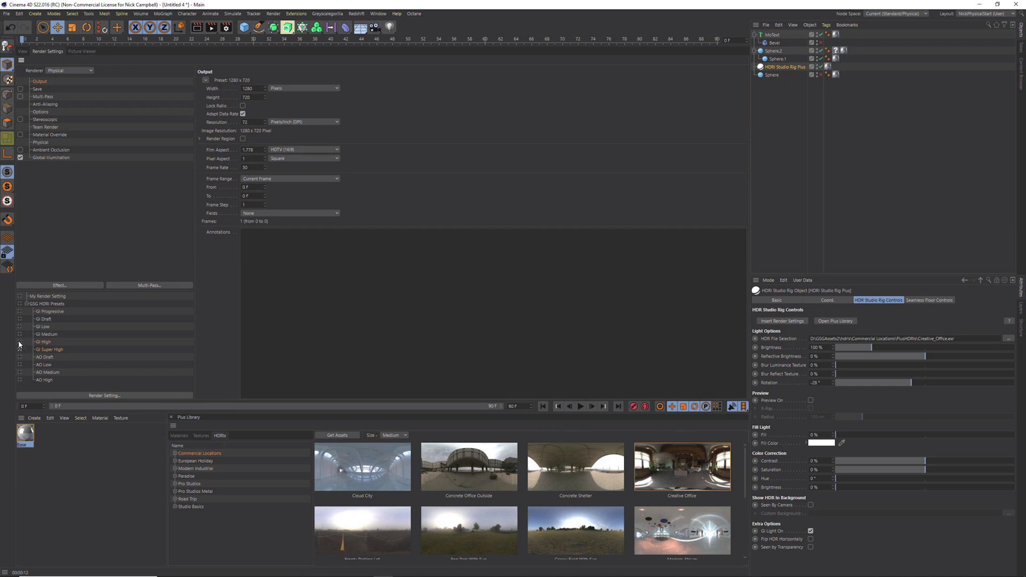
{"action": "left_click", "coordinate": [23, 52]}
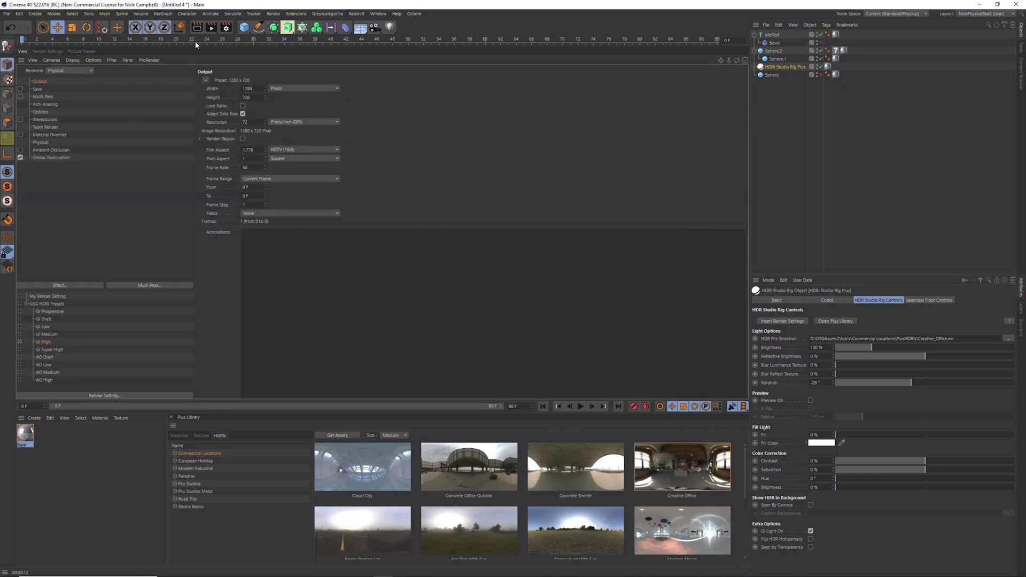
{"action": "left_click", "coordinate": [211, 26]}
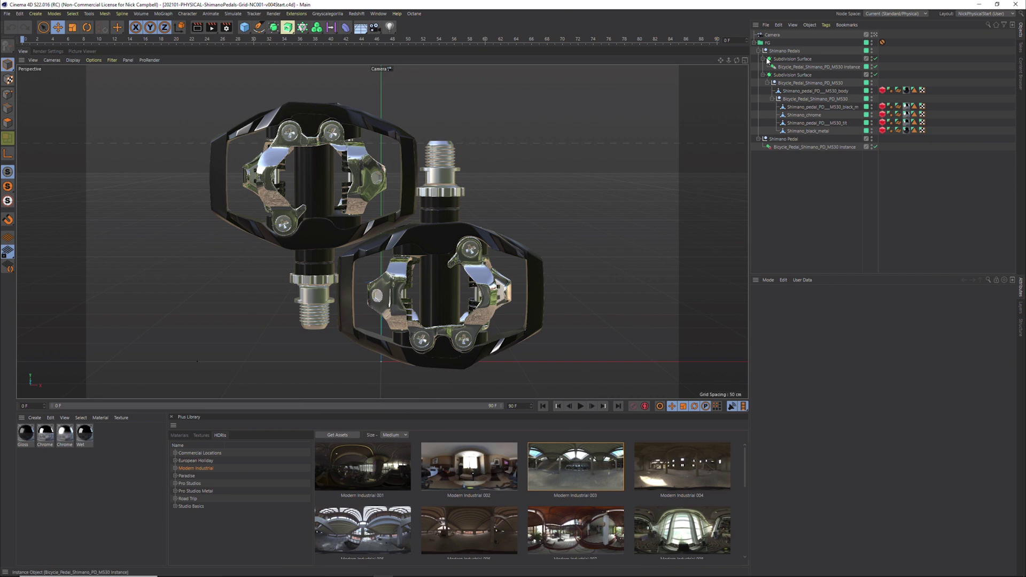
Collapse the pedal group in the two-pedal scene and add an HDRI Studio Rig Plus object
{"action": "left_click", "coordinate": [753, 42]}
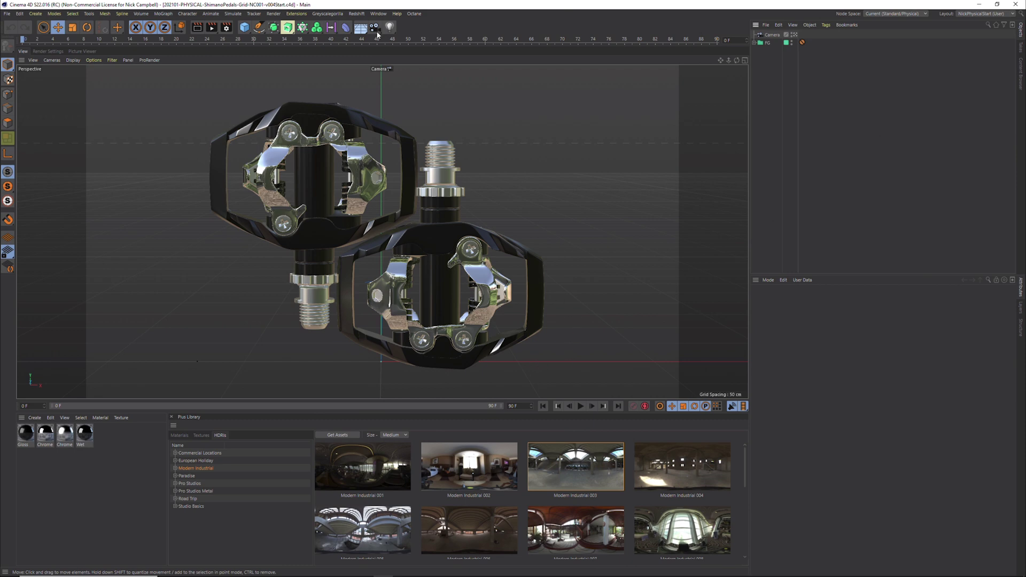
{"action": "left_click", "coordinate": [333, 17]}
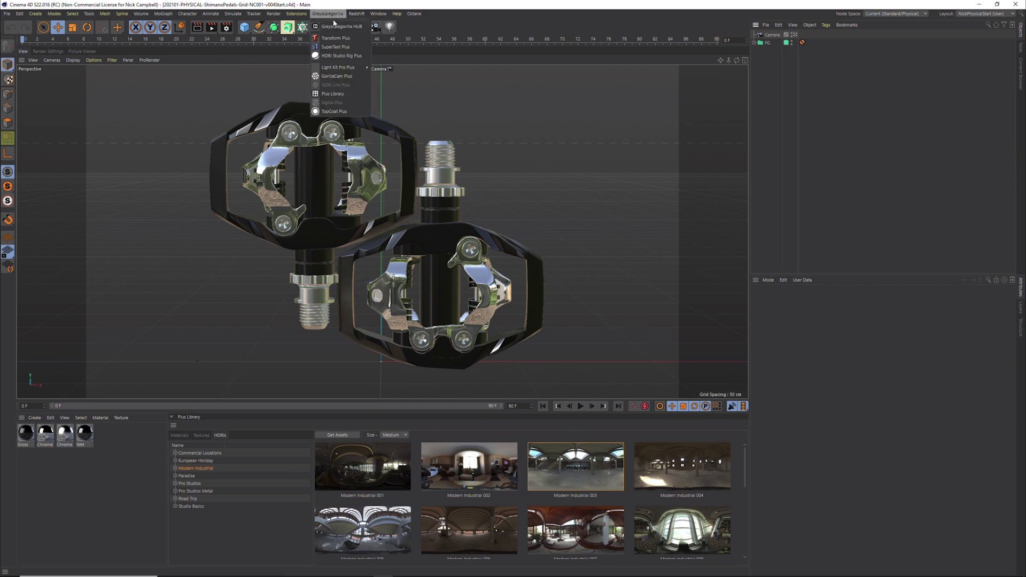
{"action": "left_click", "coordinate": [346, 59]}
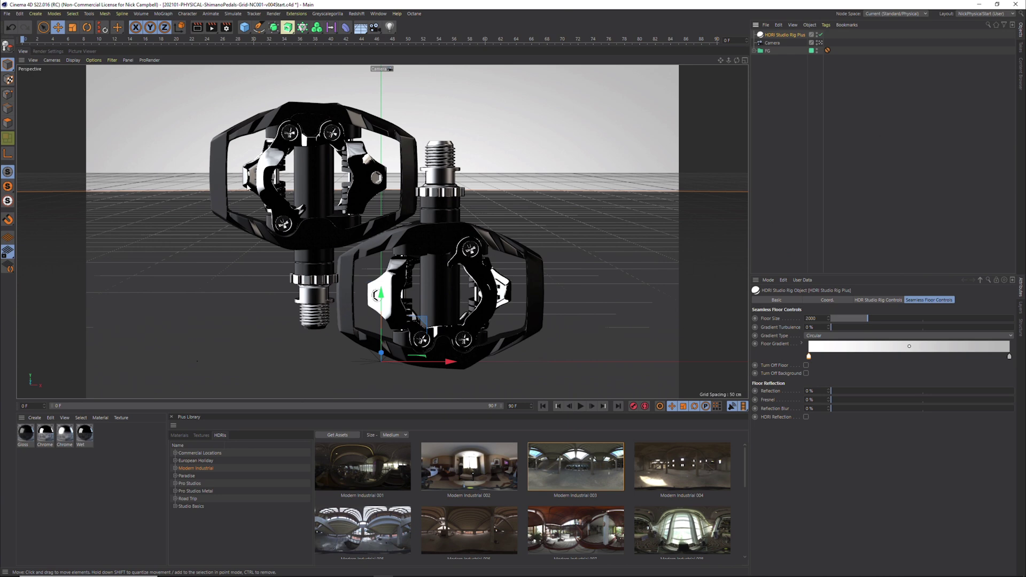
Rotate the rig's lighting to -14° and try the Modern Industrial 002 and 001 HDRIs on the pedals
{"action": "left_click", "coordinate": [878, 300]}
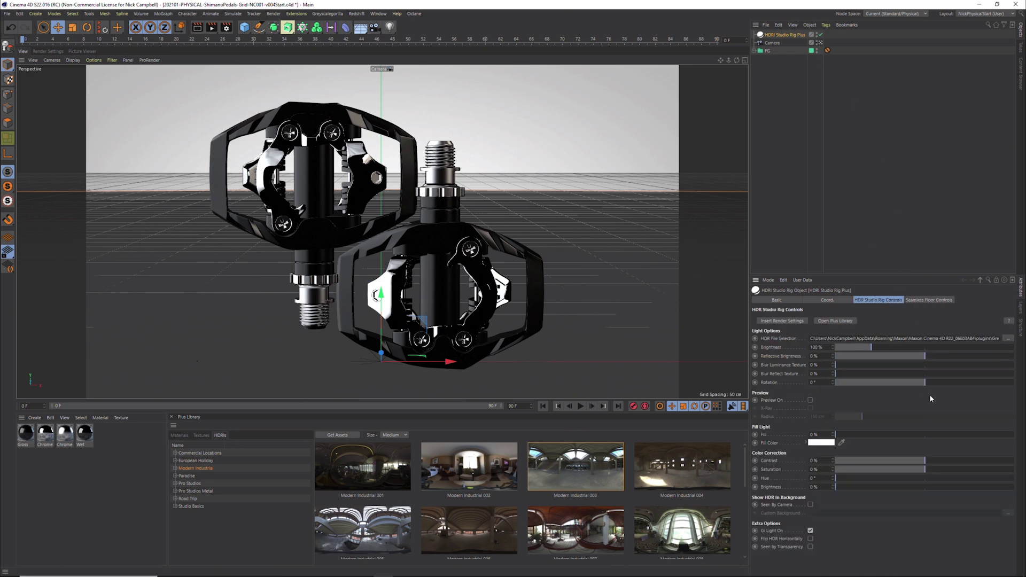
{"action": "mouse_move", "coordinate": [928, 385]}
{"action": "left_mouse_down"}
{"action": "mouse_move", "coordinate": [832, 387]}
{"action": "mouse_move", "coordinate": [918, 385]}
{"action": "left_mouse_up"}
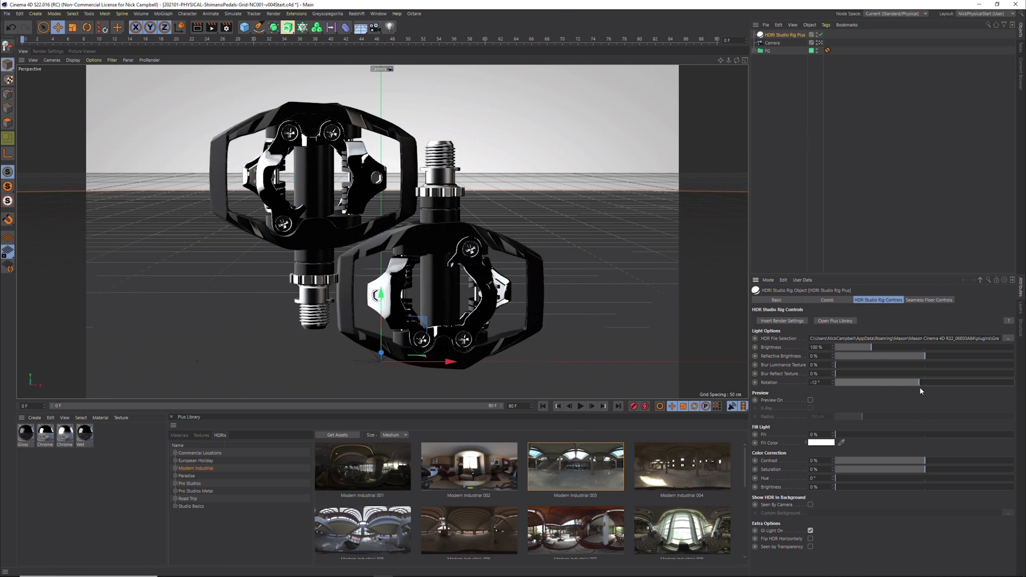
{"action": "left_click", "coordinate": [480, 469]}
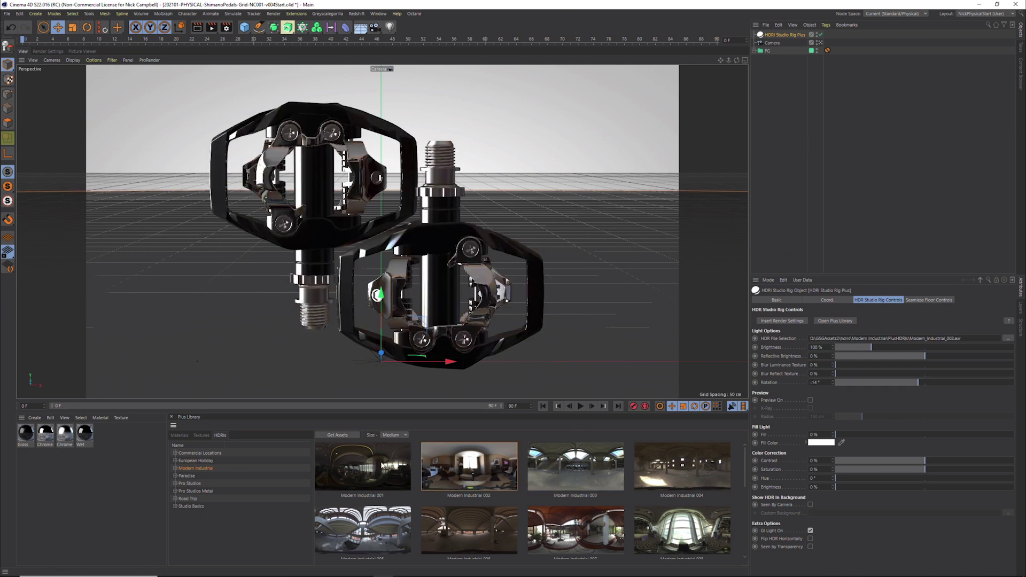
{"action": "left_click", "coordinate": [363, 466]}
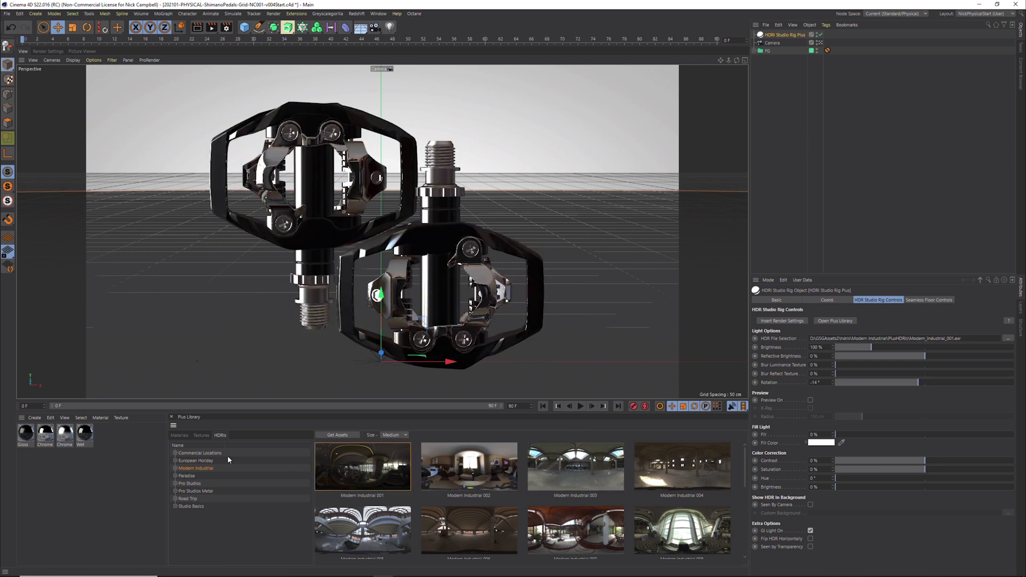
Light the pedals with the GSG PRO STUDIOS METAL 003 HDRI, rotate it to about 26°, and render the view
{"action": "left_click", "coordinate": [189, 476]}
{"action": "left_click", "coordinate": [195, 490]}
{"action": "left_click", "coordinate": [372, 467]}
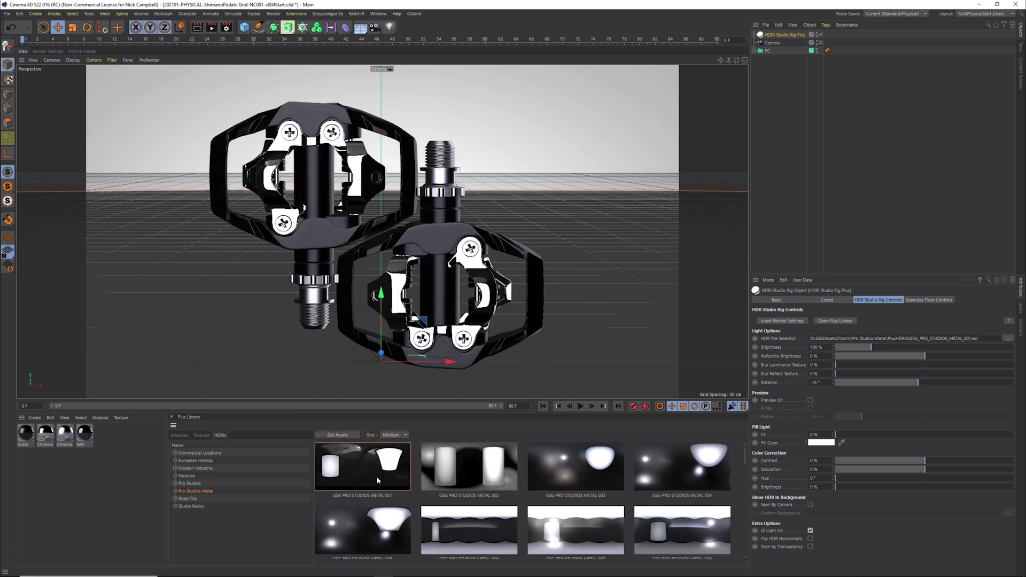
{"action": "left_click", "coordinate": [599, 470]}
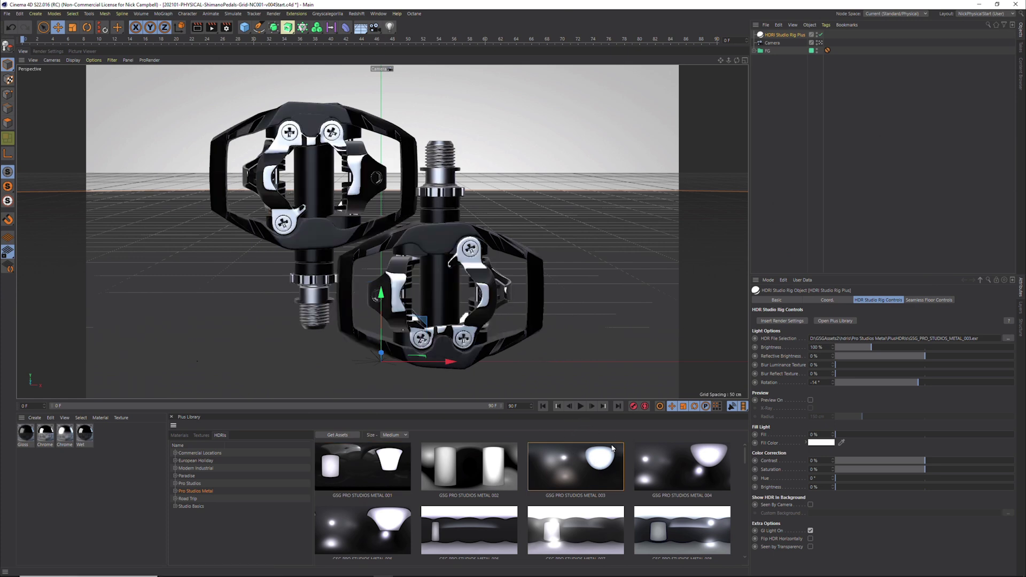
{"action": "left_click_drag", "start_coordinate": [921, 380], "coordinate": [942, 404]}
{"action": "left_click", "coordinate": [197, 26]}
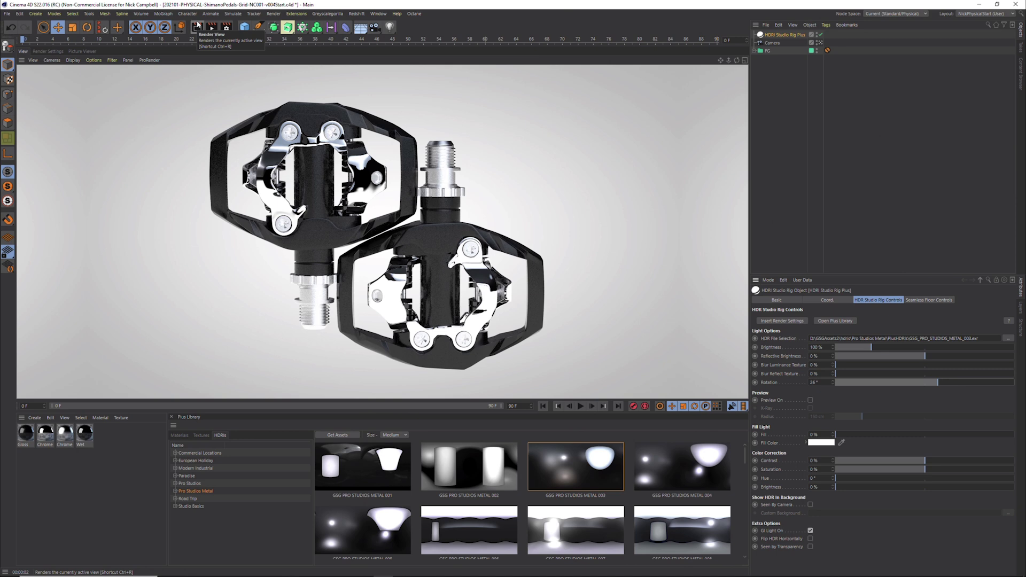
Insert the rig's GSG HDRI render presets and render the two pedals in the viewport
{"action": "left_click", "coordinate": [786, 321]}
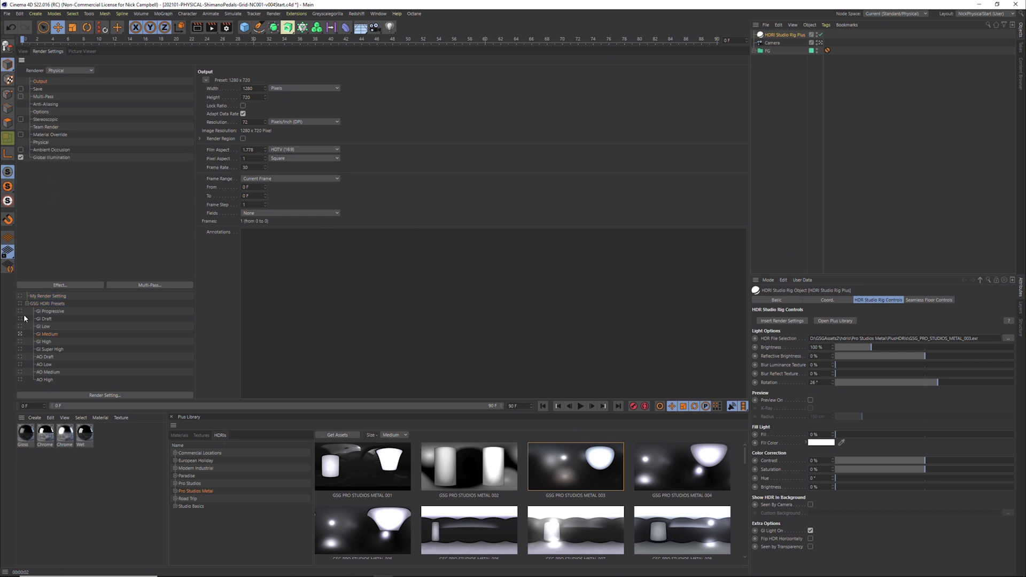
{"action": "left_click", "coordinate": [23, 51]}
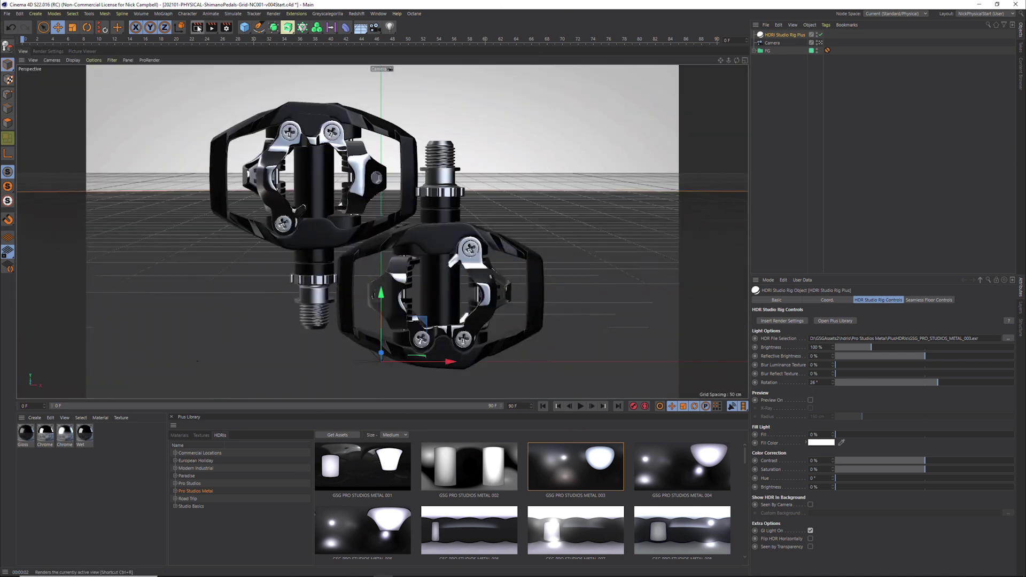
{"action": "left_click", "coordinate": [192, 28]}
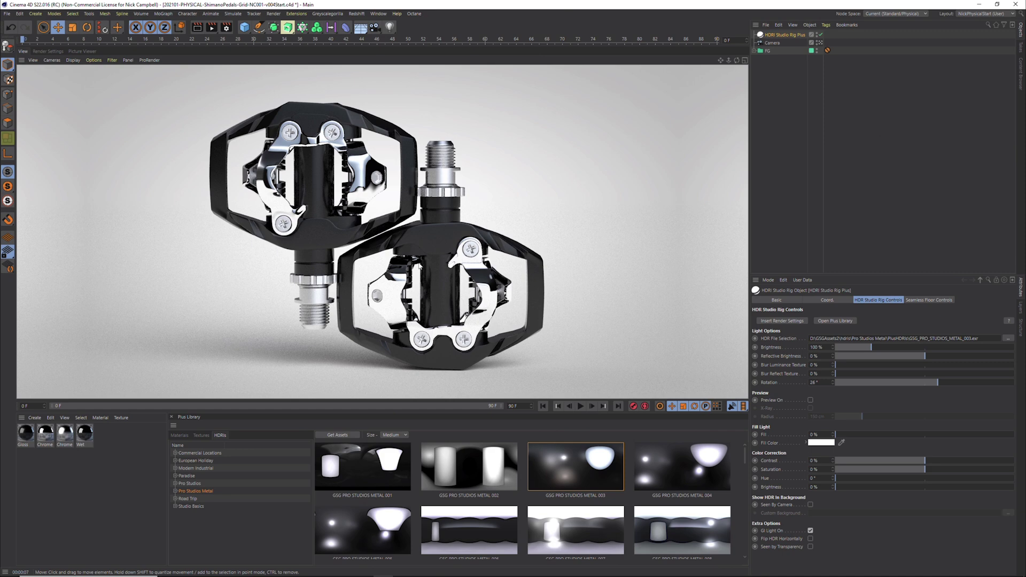
Browse the Paradise and Road Trip HDRIs, light the pedals with Colored Tent from Studio Basics, and render the view
{"action": "scroll", "coordinate": [420, 269], "scroll_direction": "down", "scroll_amount": 3}
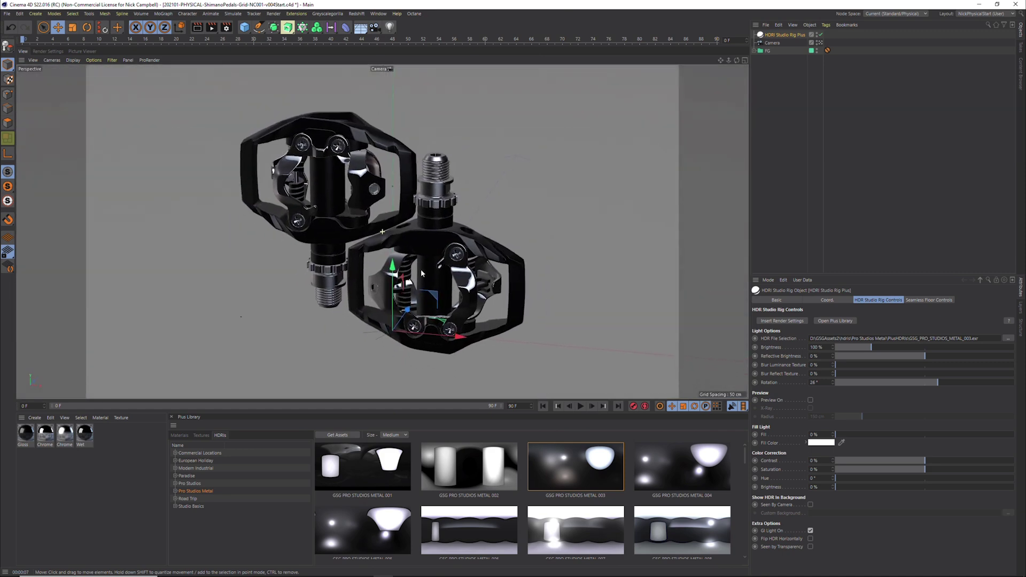
{"action": "left_click", "coordinate": [193, 476]}
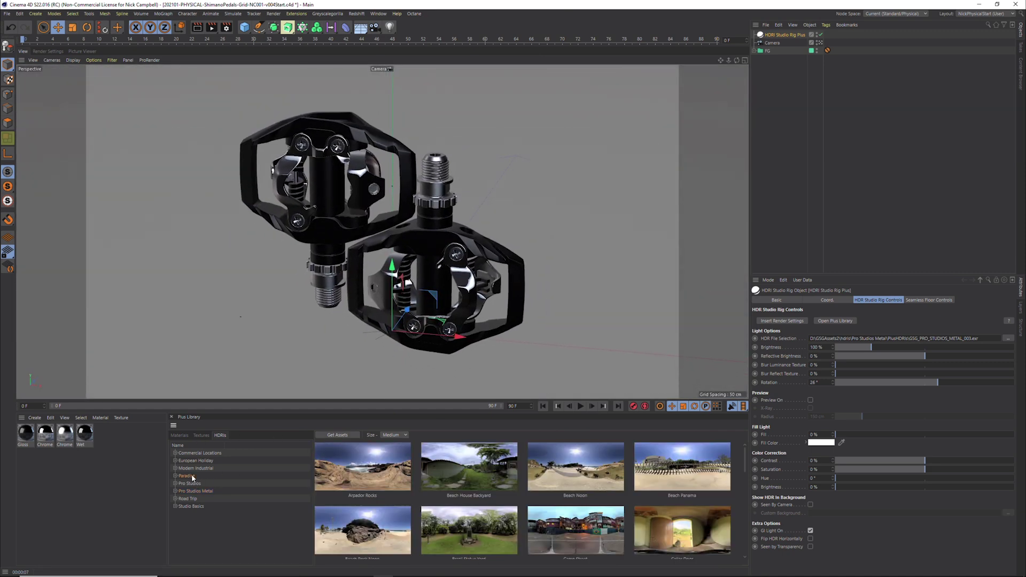
{"action": "left_click", "coordinate": [194, 498]}
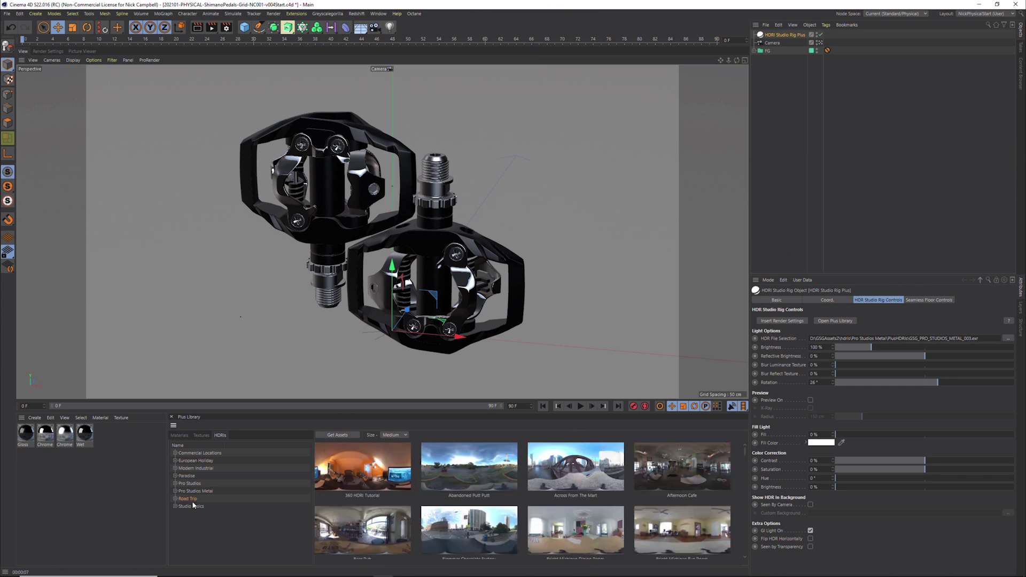
{"action": "left_click", "coordinate": [192, 505]}
{"action": "left_click", "coordinate": [475, 531]}
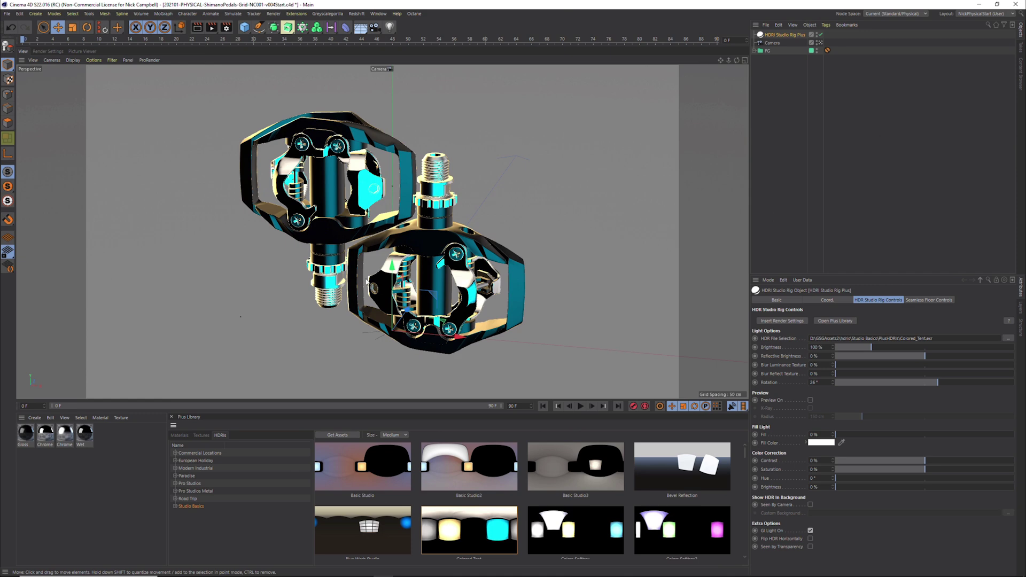
{"action": "left_click", "coordinate": [197, 26]}
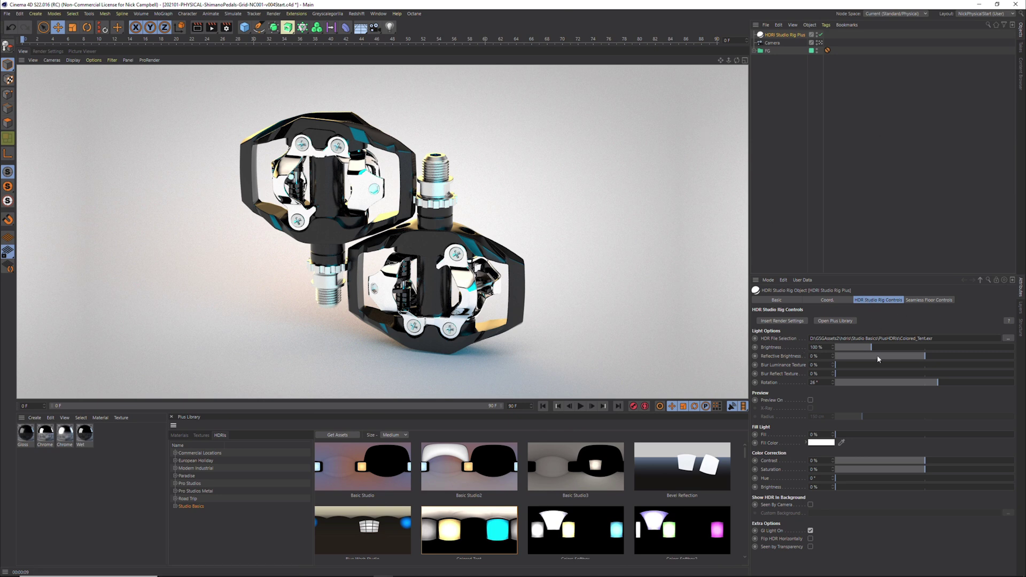
Lower the rig's light brightness to about 98% and try blurring the reflection texture by 31%
{"action": "left_click_drag", "start_coordinate": [870, 347], "coordinate": [925, 357]}
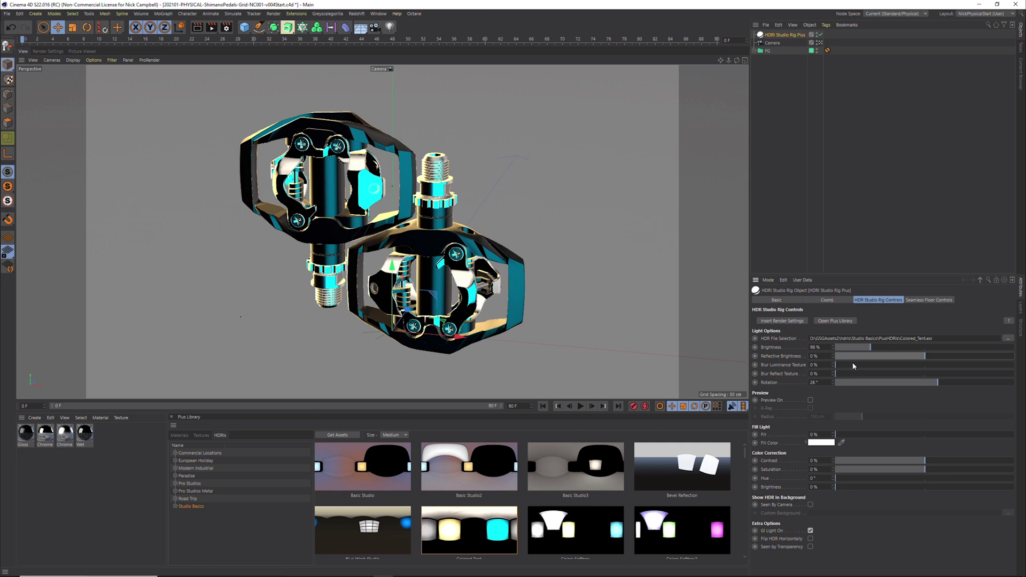
{"action": "left_click_drag", "start_coordinate": [843, 365], "coordinate": [891, 372]}
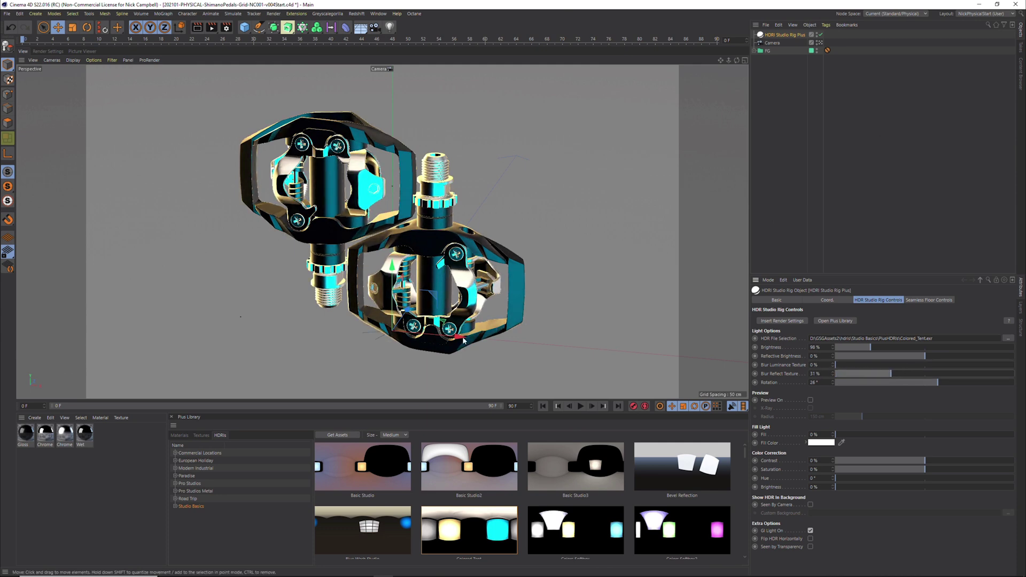
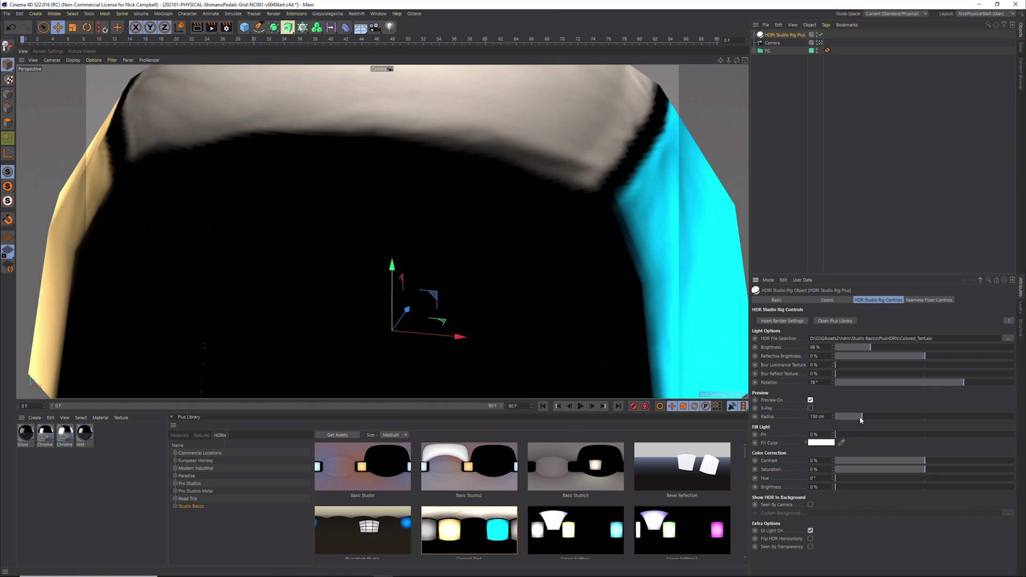
Shrink the HDRI preview dome to a 52 cm radius and try lighting rotations of 22° and -103°
{"action": "left_click_drag", "start_coordinate": [861, 416], "coordinate": [845, 418]}
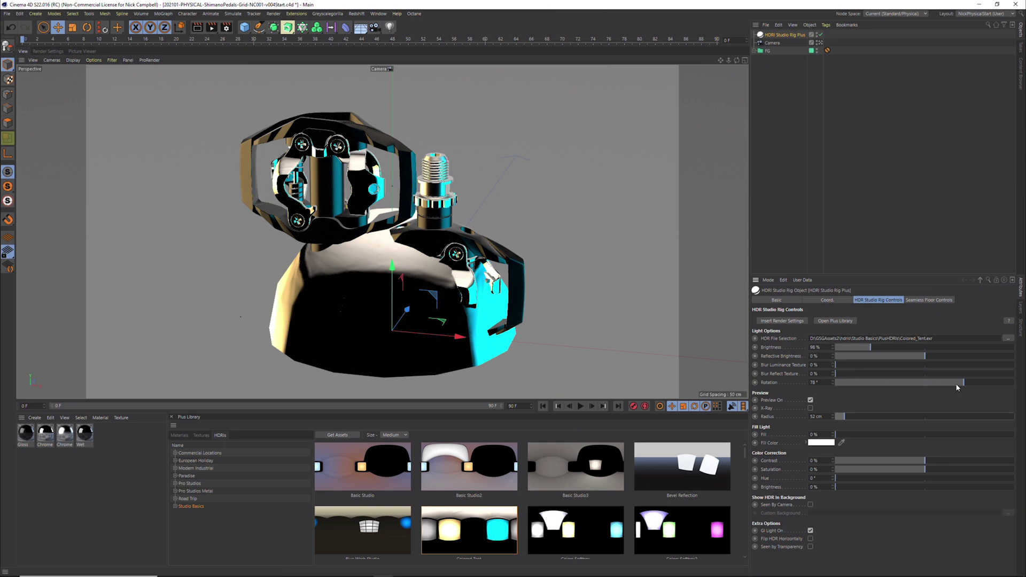
{"action": "left_click_drag", "start_coordinate": [963, 383], "coordinate": [935, 389]}
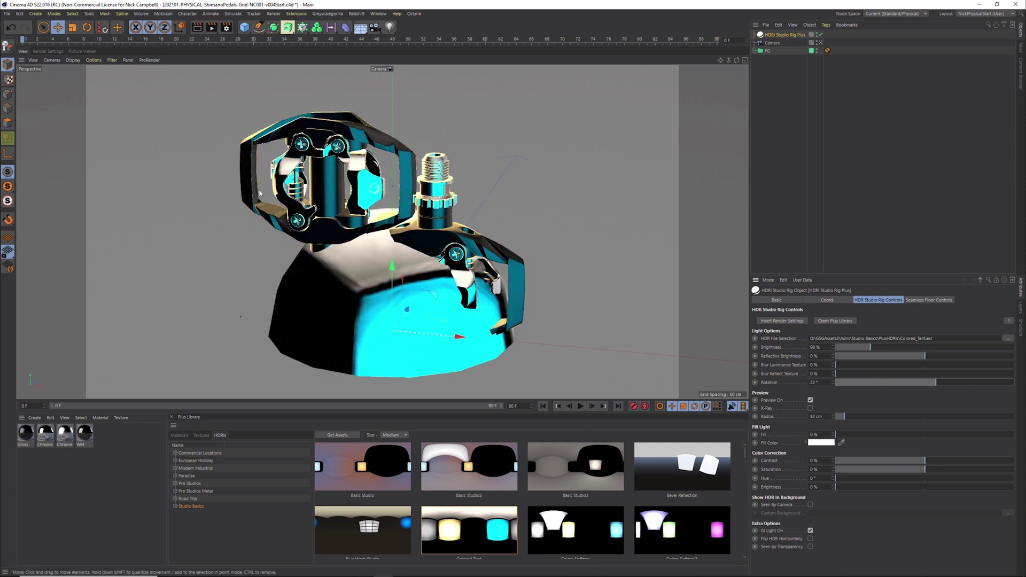
{"action": "left_click_drag", "start_coordinate": [930, 382], "coordinate": [873, 382]}
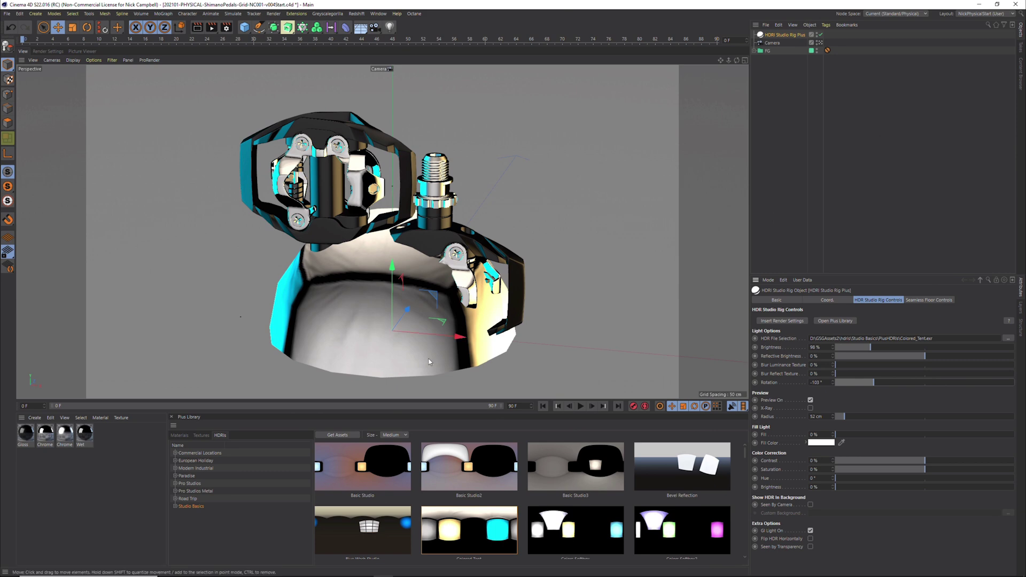
Light the pedals with the Colors Softbox HDRI, rotate it to 129°, and turn off the preview dome
{"action": "left_click", "coordinate": [592, 533]}
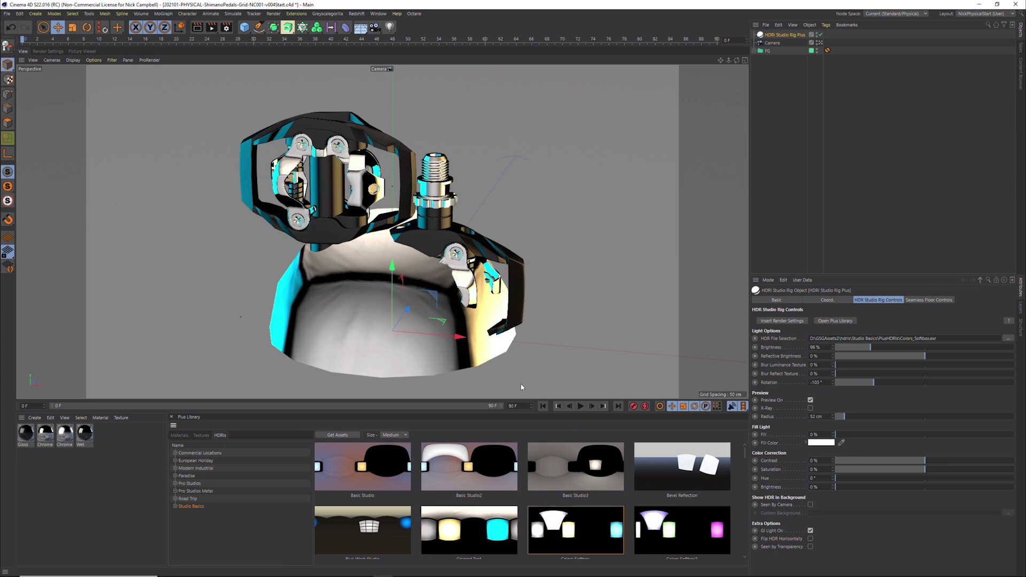
{"action": "left_click_drag", "start_coordinate": [874, 381], "coordinate": [988, 384]}
{"action": "left_click", "coordinate": [809, 400]}
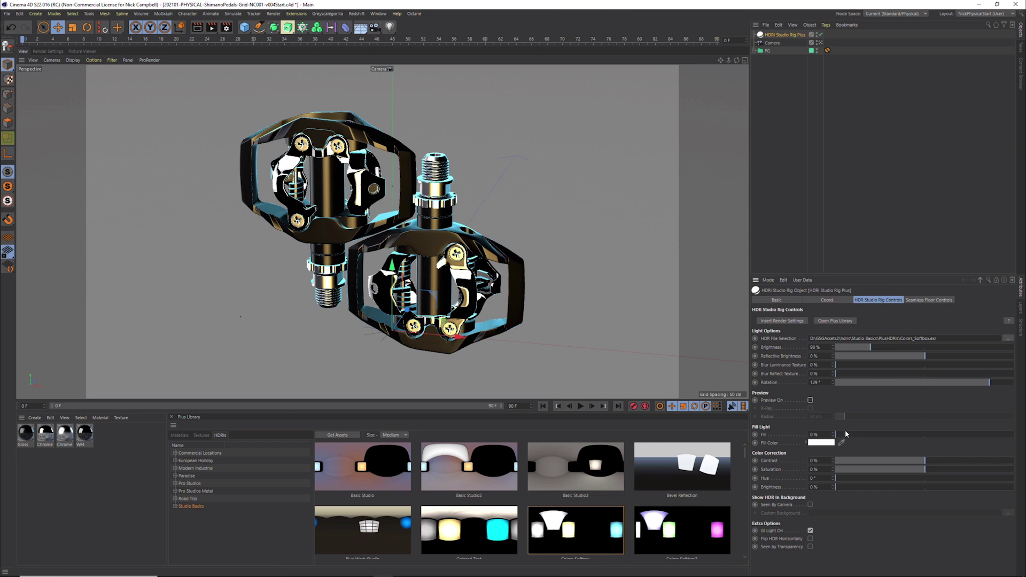
Try a 91% fill light and reset it to 0%, and set the color correction contrast to -1% and saturation to -0.67%
{"action": "left_click_drag", "start_coordinate": [845, 434], "coordinate": [997, 434]}
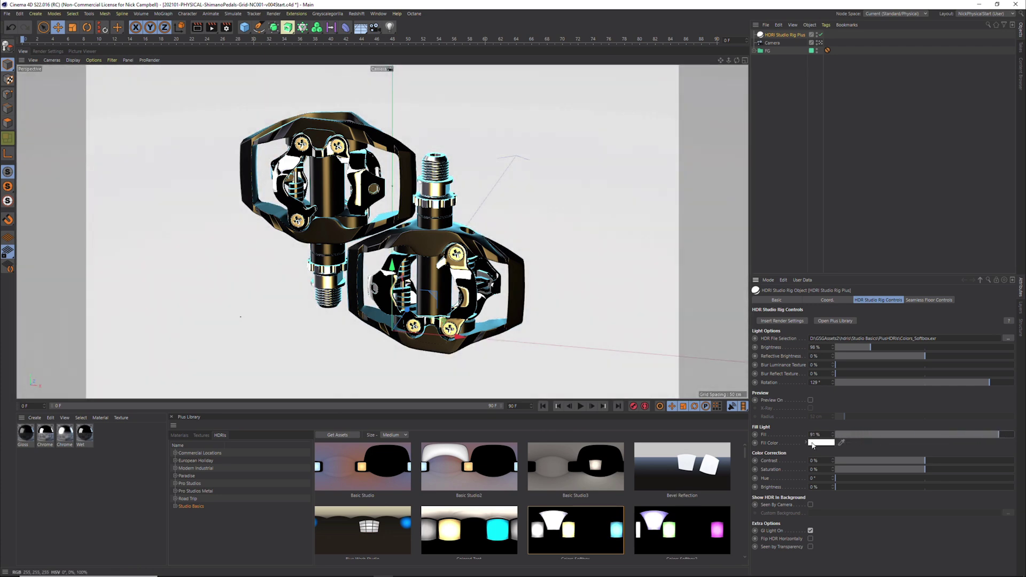
{"action": "left_click_drag", "start_coordinate": [854, 436], "coordinate": [835, 435]}
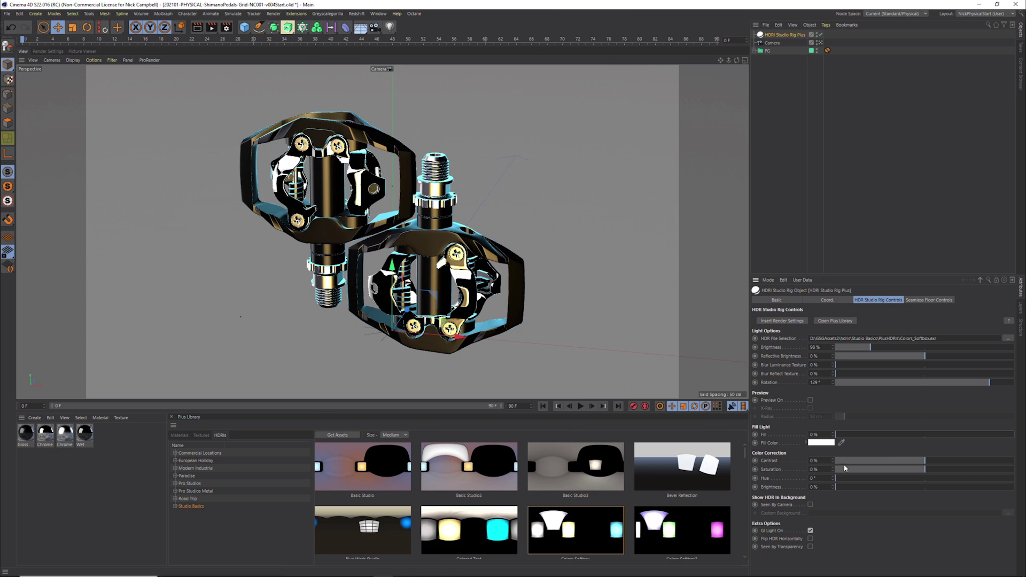
{"action": "left_click_drag", "start_coordinate": [849, 460], "coordinate": [920, 472]}
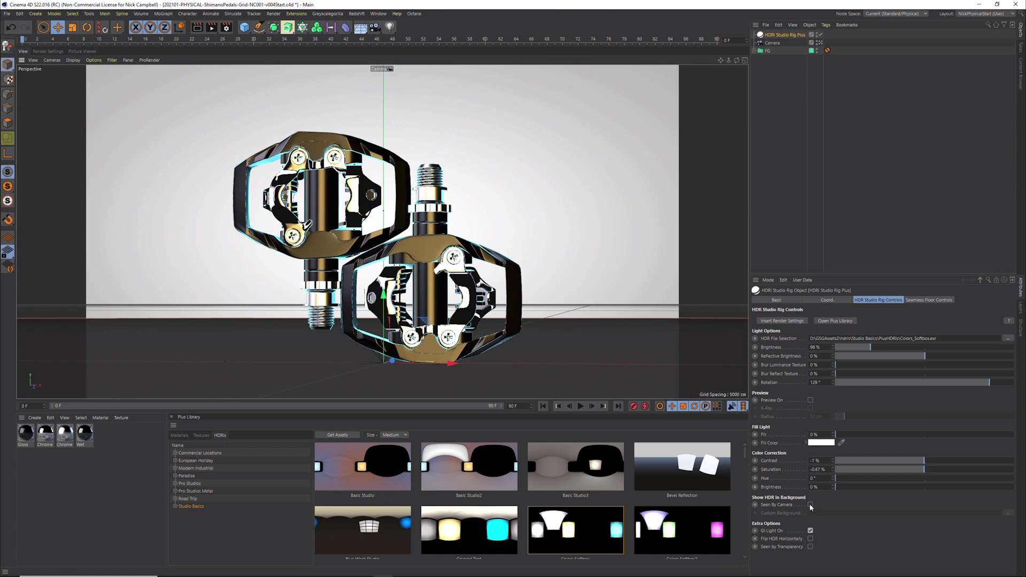
Rotate the HDRI to -99° while it is shown in the background, and hide it from the camera again
{"action": "left_click", "coordinate": [811, 505]}
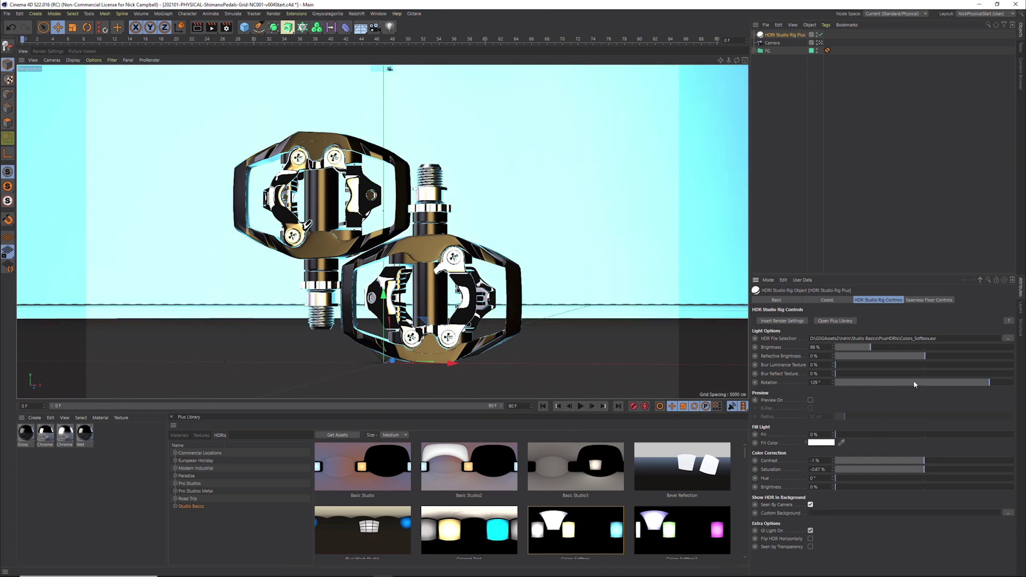
{"action": "left_click_drag", "start_coordinate": [913, 382], "coordinate": [877, 392]}
{"action": "left_click", "coordinate": [810, 504]}
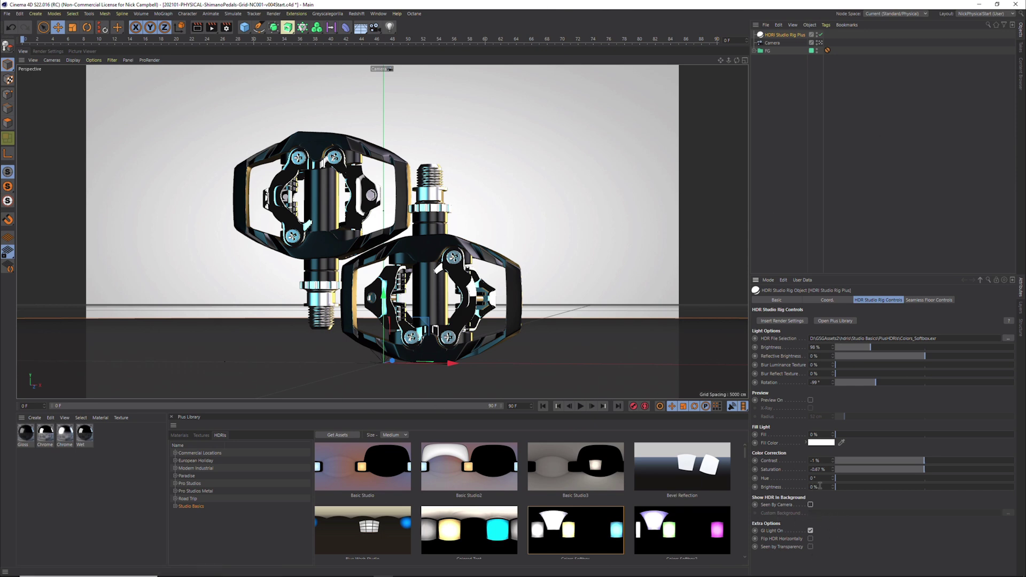
{"action": "left_click", "coordinate": [809, 530]}
{"action": "left_click_drag", "start_coordinate": [505, 364], "coordinate": [449, 316], "text": "alt"}
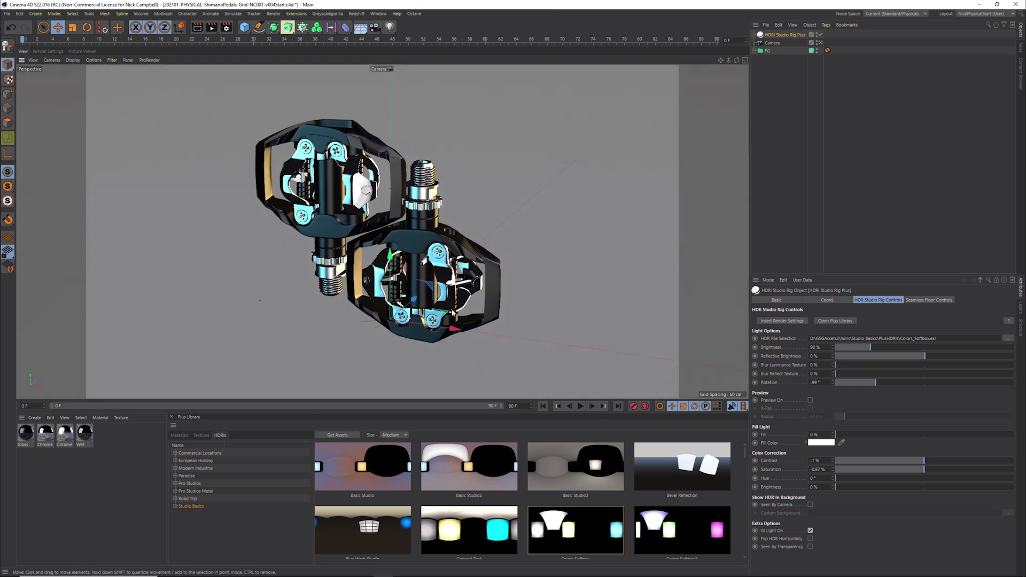
Make the seamless floor gradient solid red with hue 4°, saturation 80% and value 79%, removing its grey end knot, and render the view
{"action": "left_click", "coordinate": [925, 301]}
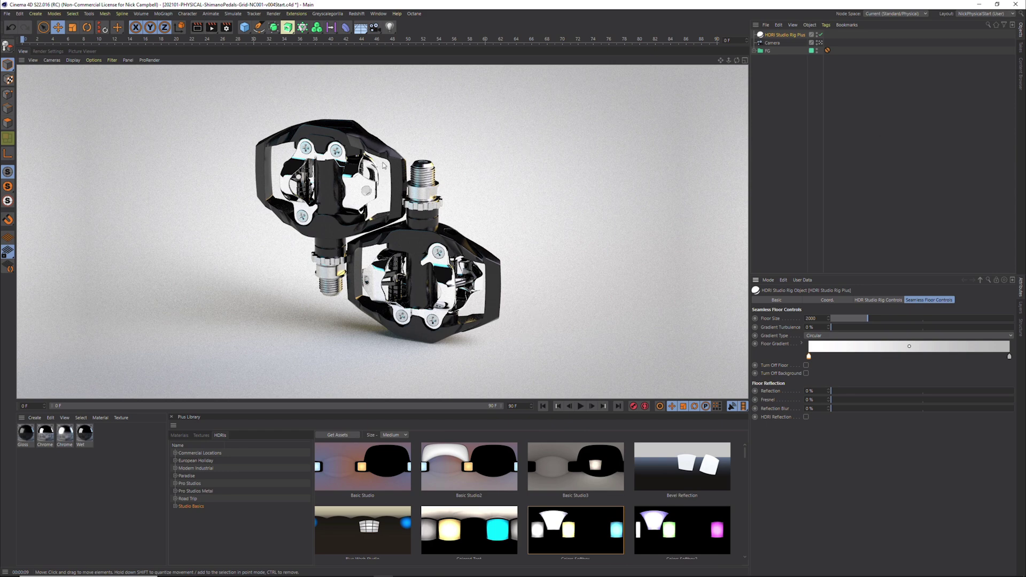
{"action": "double_click", "coordinate": [808, 356]}
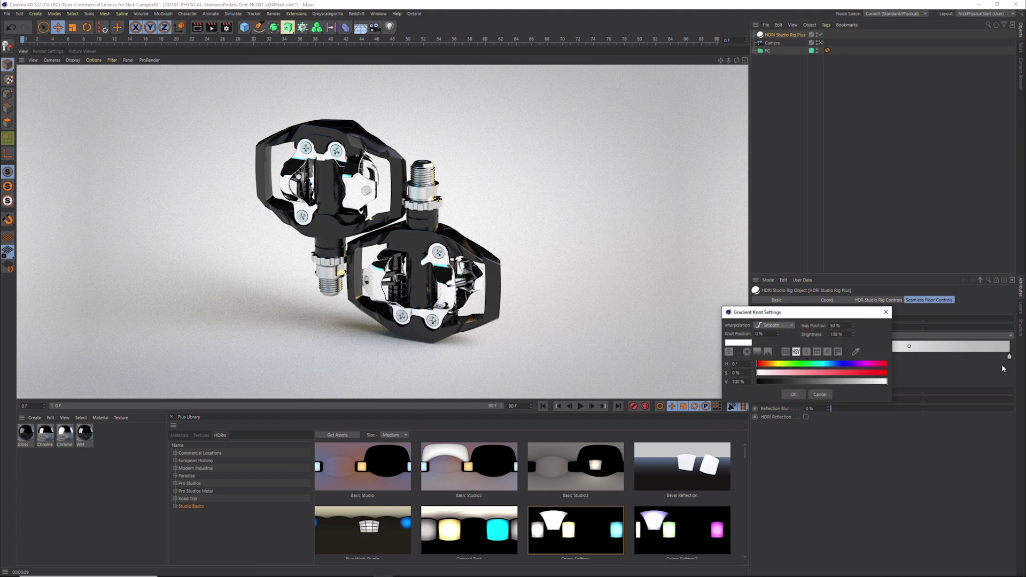
{"action": "left_click_drag", "start_coordinate": [799, 368], "coordinate": [764, 364]}
{"action": "left_click", "coordinate": [884, 374]}
{"action": "left_click", "coordinate": [880, 363]}
{"action": "left_click_drag", "start_coordinate": [882, 373], "coordinate": [861, 373]}
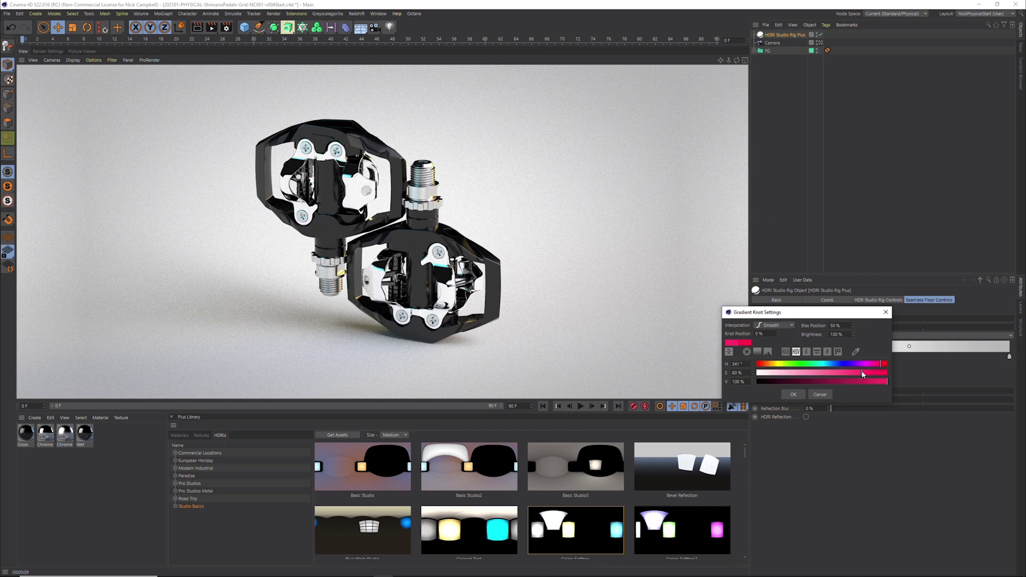
{"action": "left_click_drag", "start_coordinate": [771, 364], "coordinate": [757, 367]}
{"action": "left_click", "coordinate": [860, 381]}
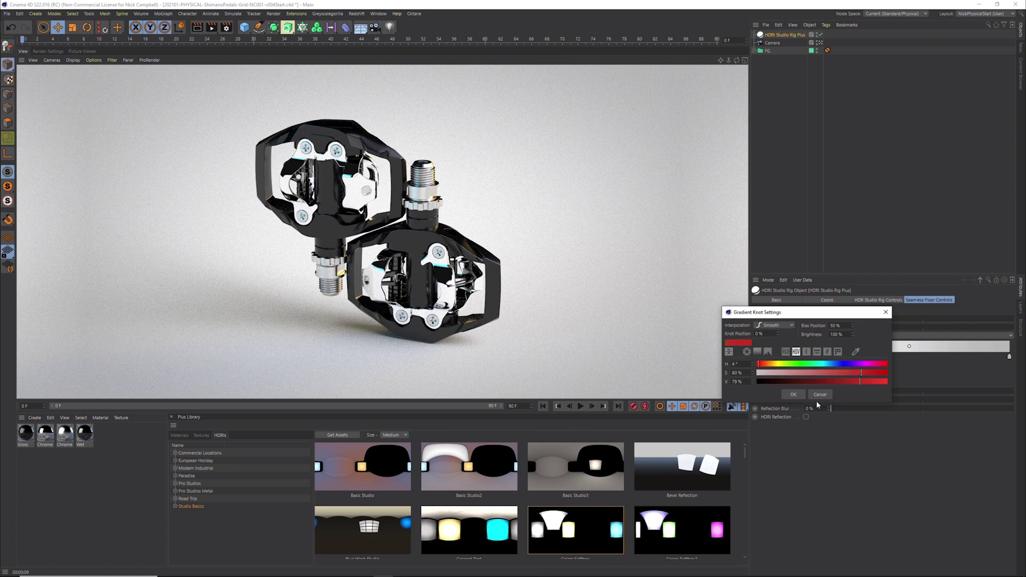
{"action": "left_click", "coordinate": [793, 394]}
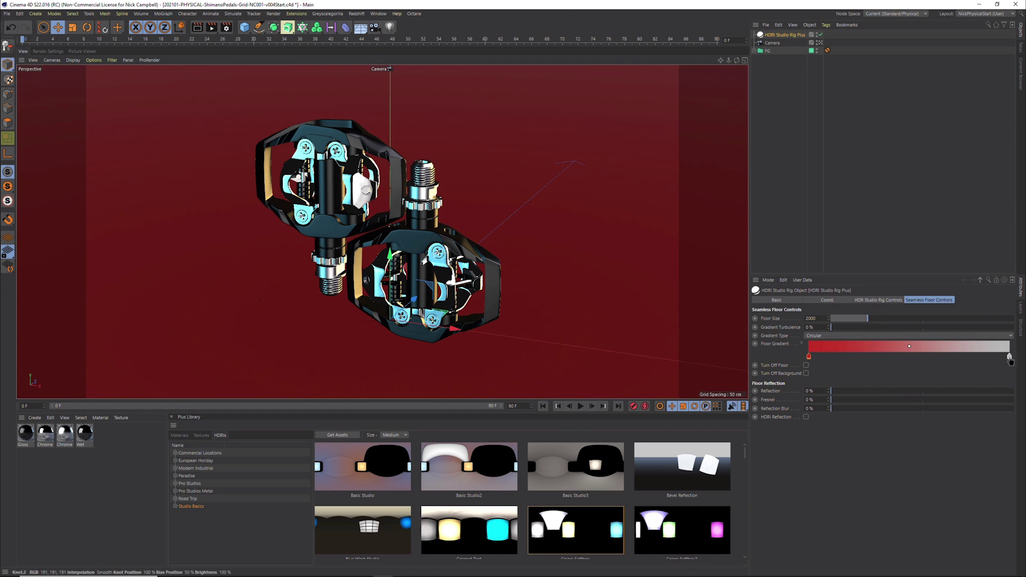
{"action": "left_click_drag", "start_coordinate": [1008, 357], "coordinate": [944, 441]}
{"action": "left_click", "coordinate": [197, 27]}
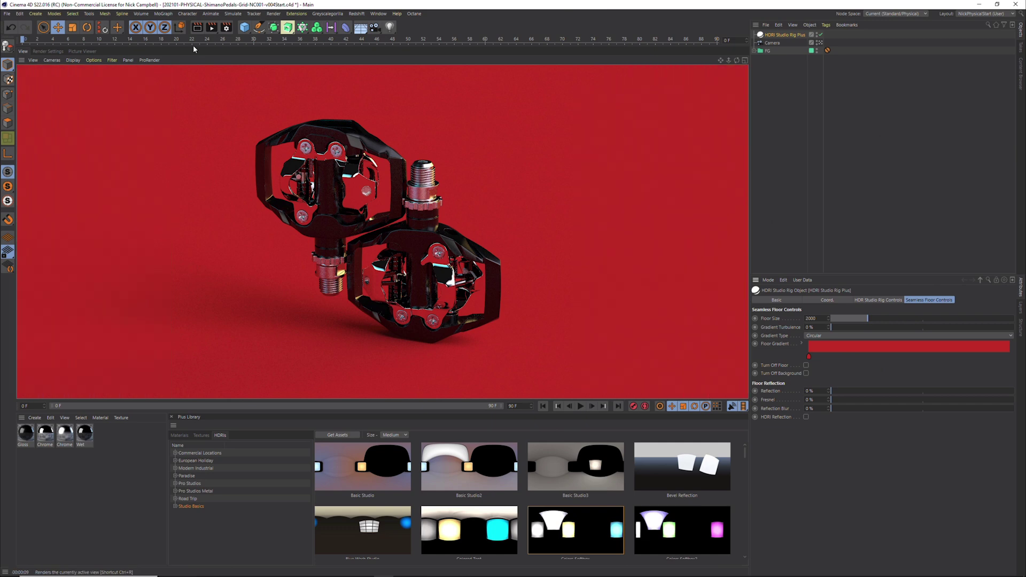
Try turning off the seamless floor and background, and turn both back on
{"action": "left_click", "coordinate": [805, 365]}
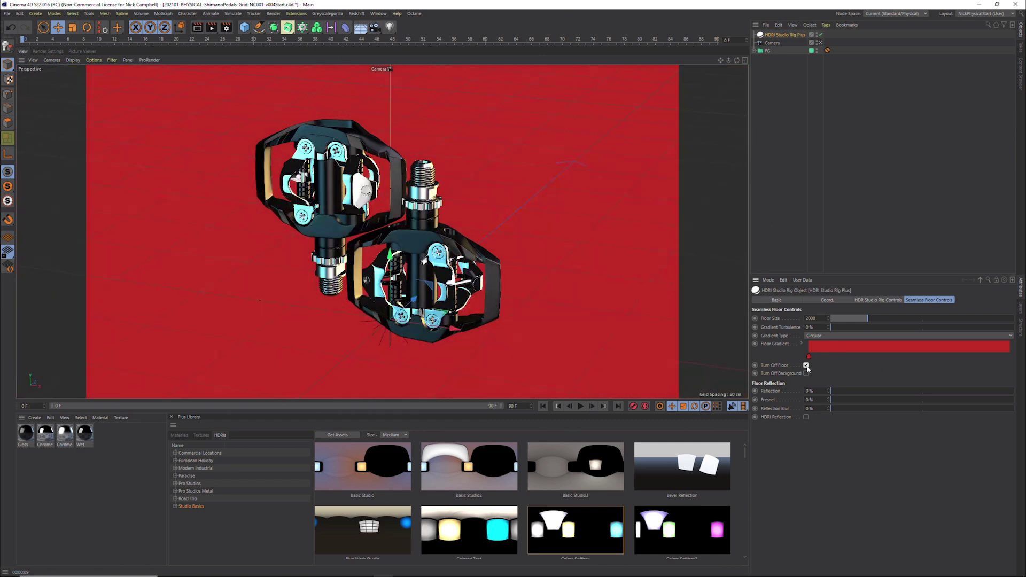
{"action": "left_click", "coordinate": [806, 373]}
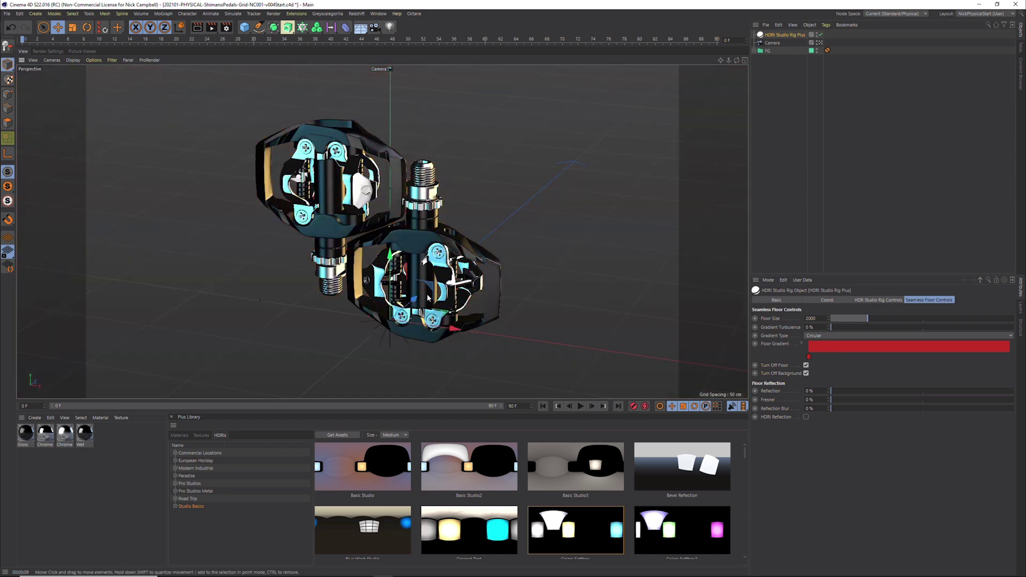
{"action": "left_click_drag", "start_coordinate": [422, 297], "coordinate": [432, 297], "text": "alt"}
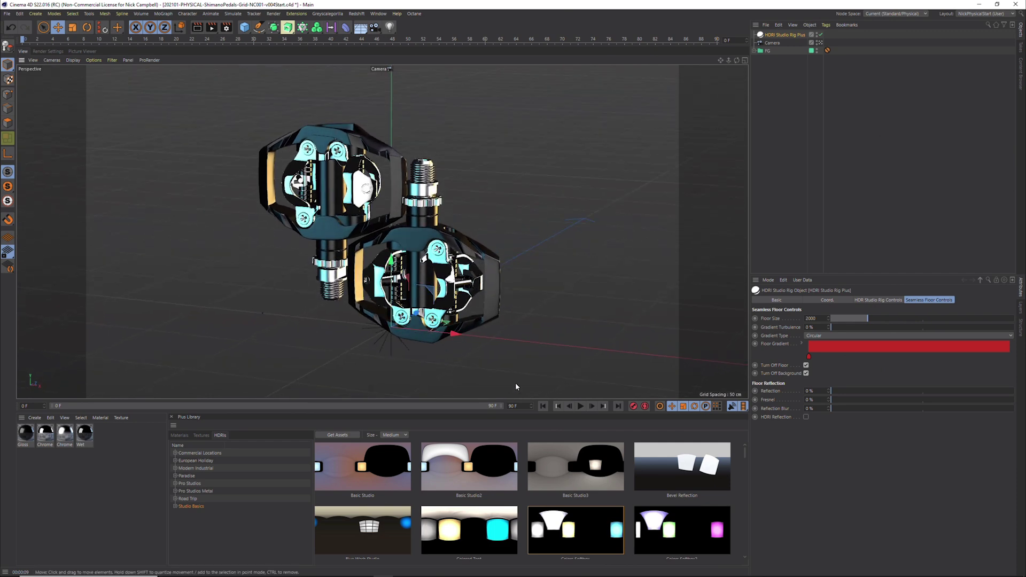
{"action": "left_click", "coordinate": [887, 301]}
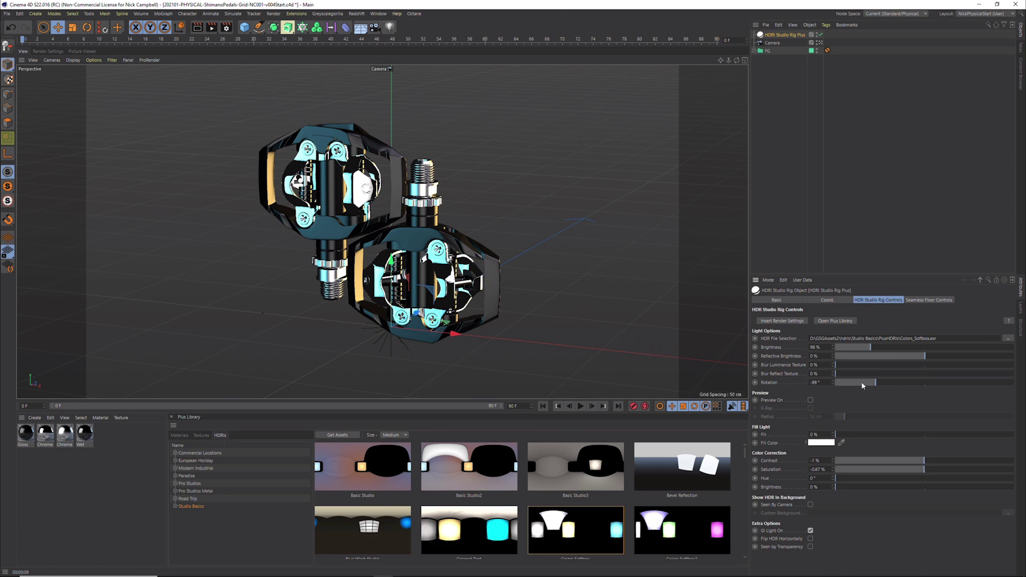
{"action": "left_click", "coordinate": [924, 300]}
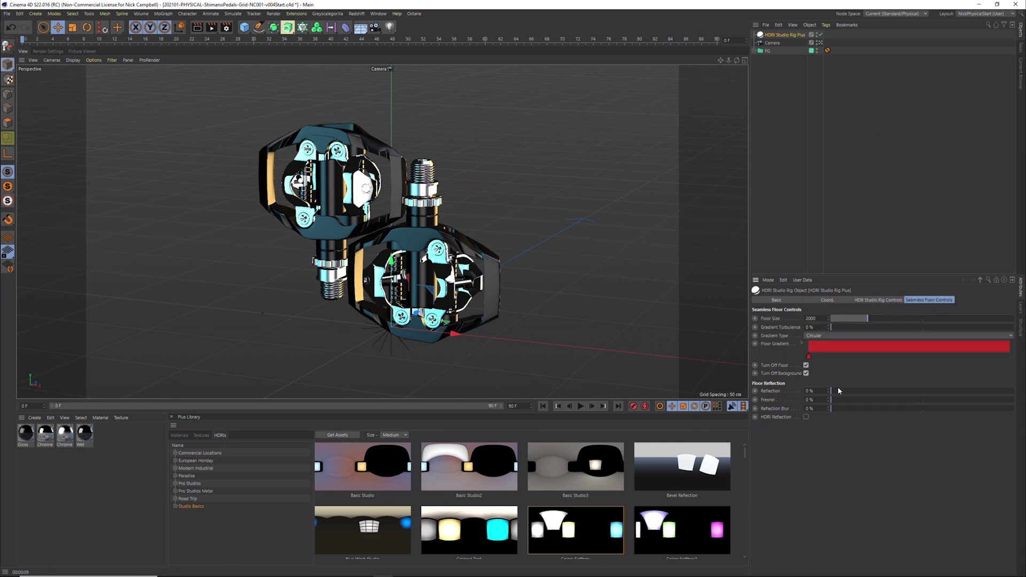
{"action": "left_click", "coordinate": [805, 364]}
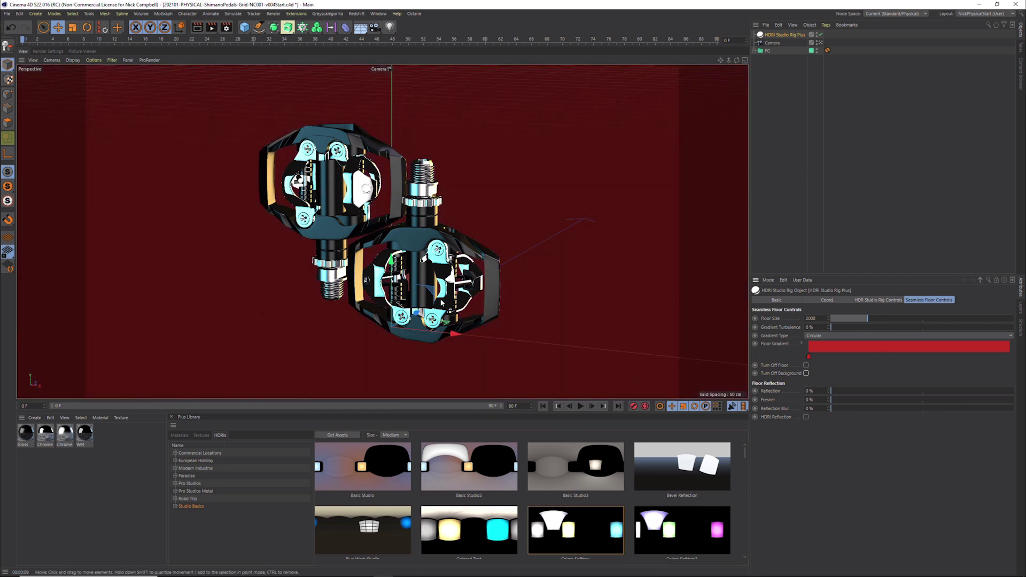
Set the seamless floor's reflection to 40% and render the view to check it
{"action": "left_click_drag", "start_coordinate": [854, 390], "coordinate": [903, 390]}
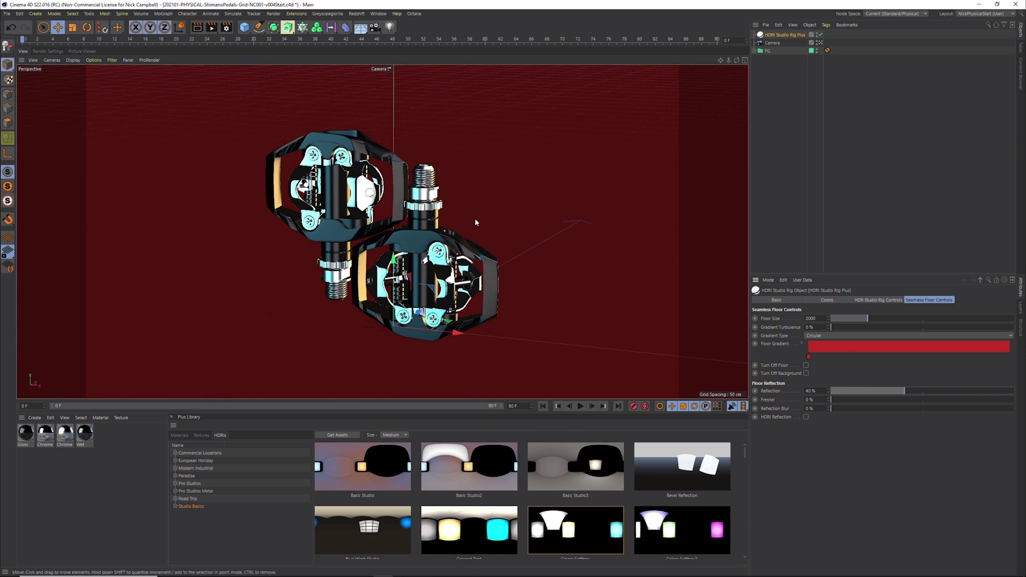
{"action": "left_click", "coordinate": [202, 25]}
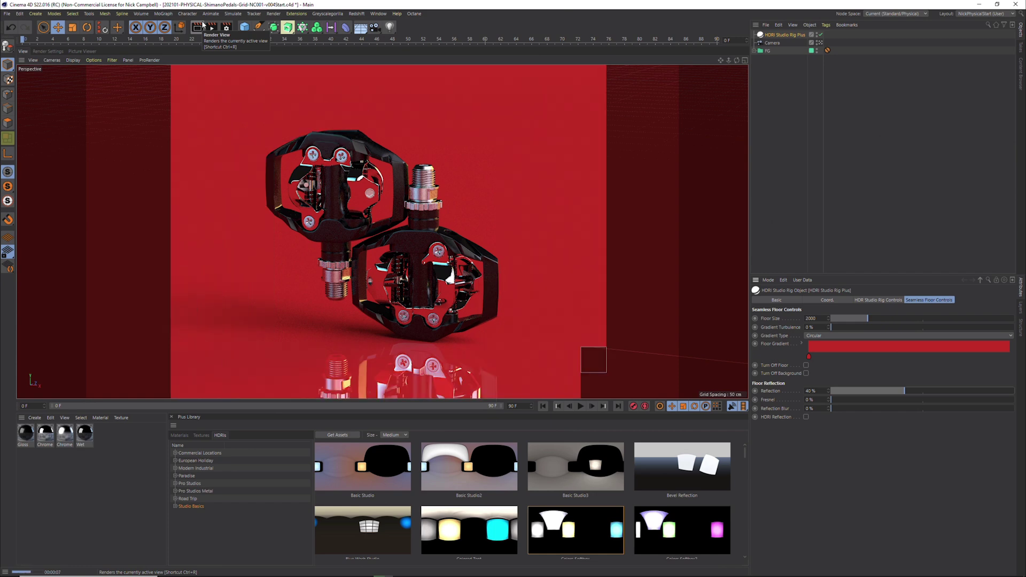
{"action": "left_click", "coordinate": [425, 329]}
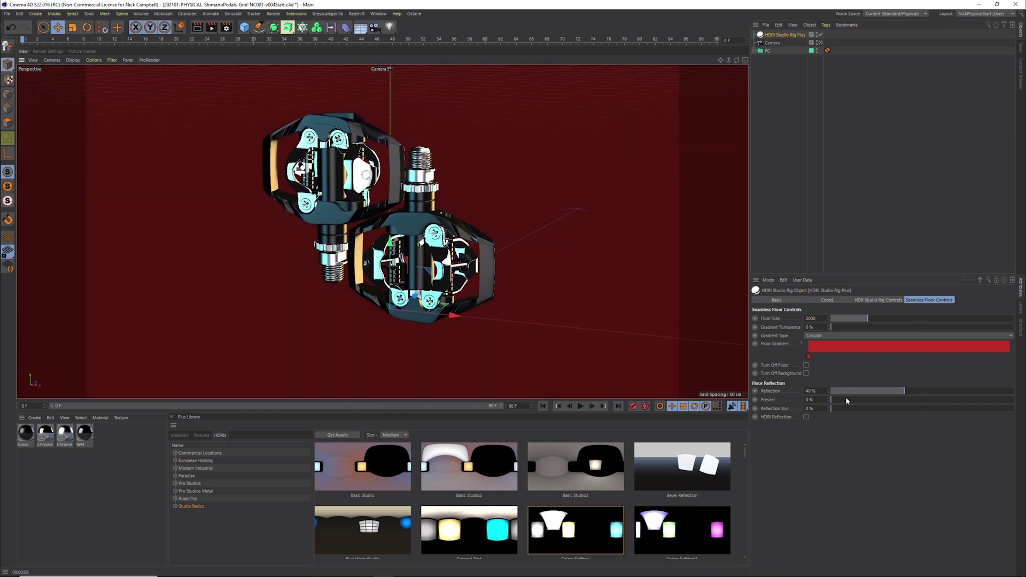
Render the floor reflection with 26% Fresnel and 13% reflection blur, and reduce the reflection to 27%
{"action": "left_click_drag", "start_coordinate": [852, 401], "coordinate": [878, 401]}
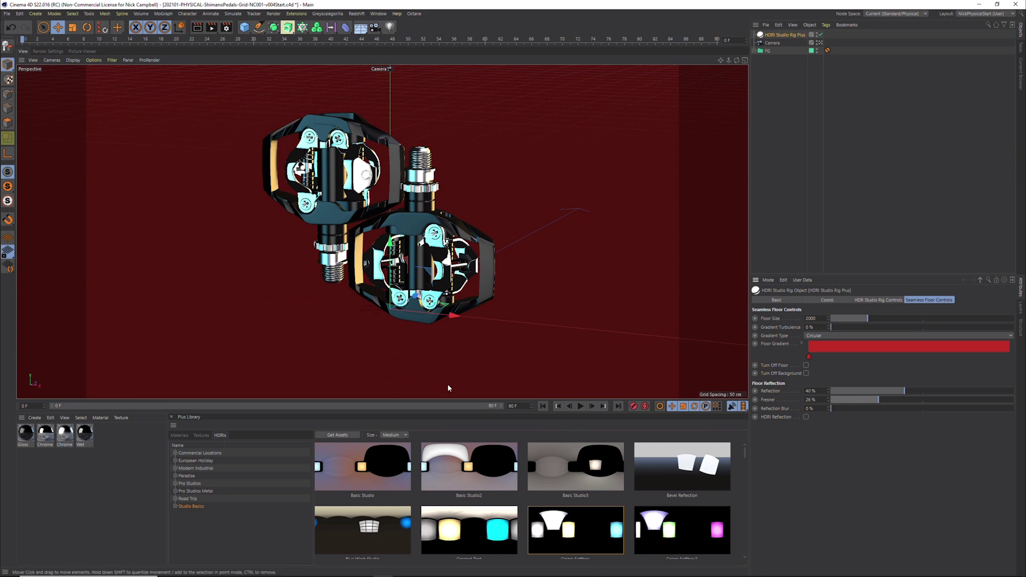
{"action": "left_click_drag", "start_coordinate": [851, 408], "coordinate": [853, 409]}
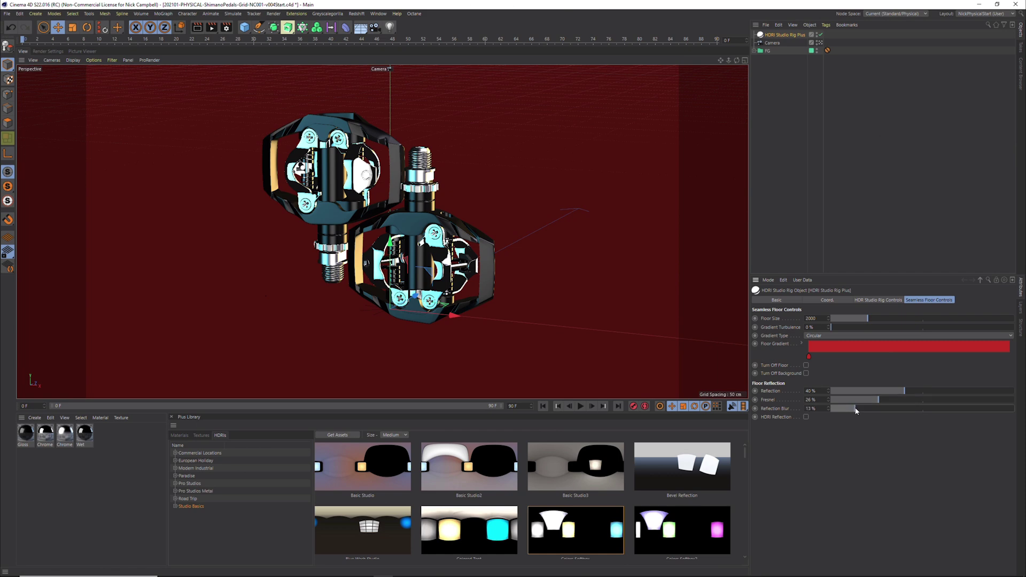
{"action": "left_click", "coordinate": [198, 28]}
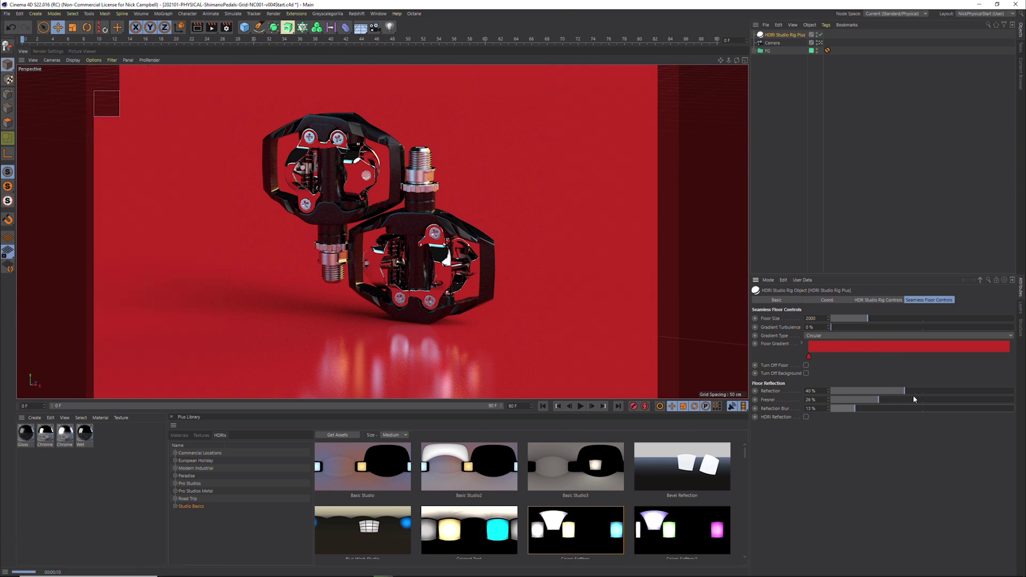
{"action": "left_click_drag", "start_coordinate": [904, 391], "coordinate": [880, 393]}
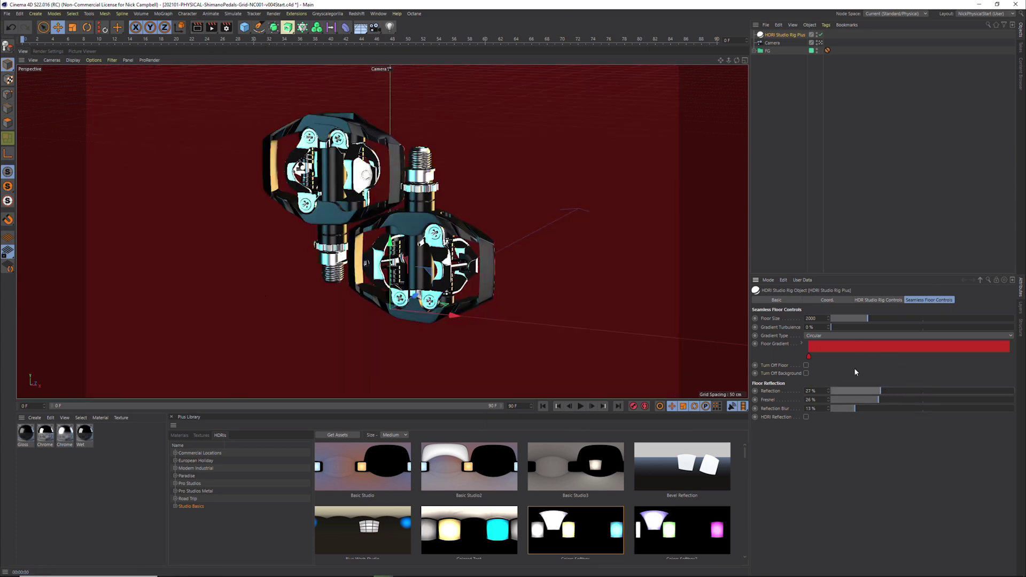
Activate the GI Progressive preset among the GSG HDRI render settings and return to the scene view
{"action": "left_click", "coordinate": [876, 300]}
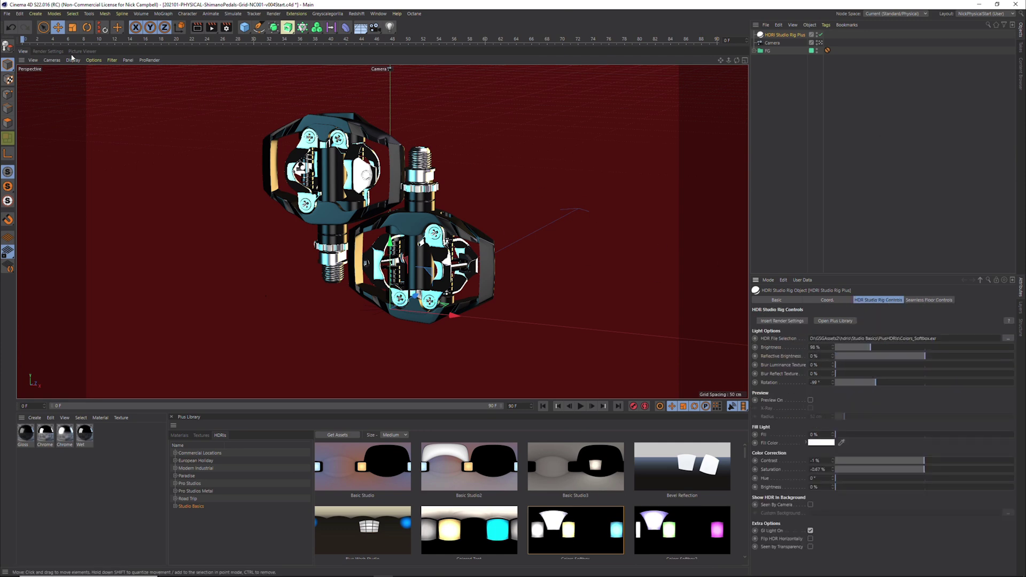
{"action": "left_click", "coordinate": [48, 51]}
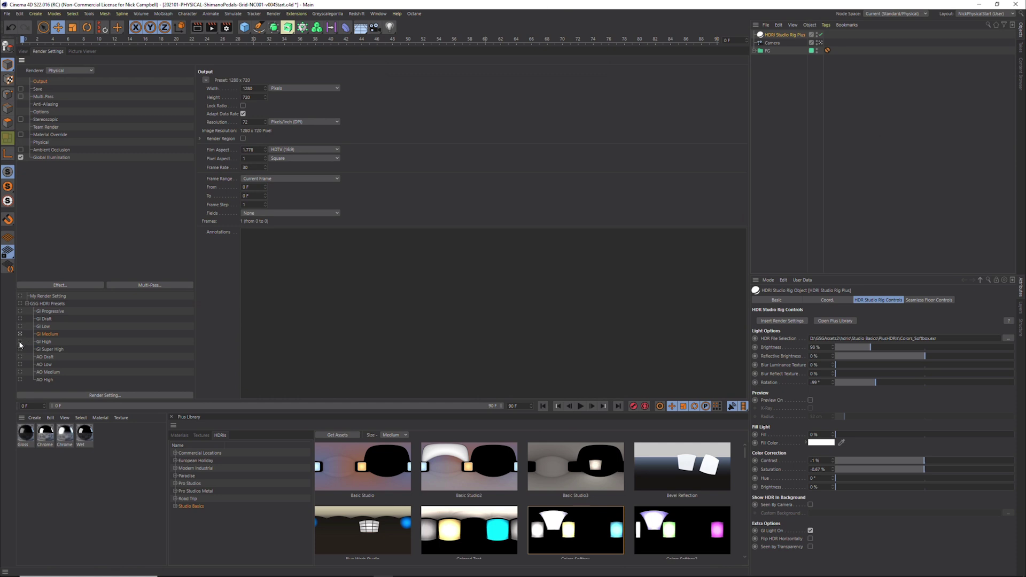
{"action": "left_click", "coordinate": [20, 311]}
{"action": "left_click", "coordinate": [24, 51]}
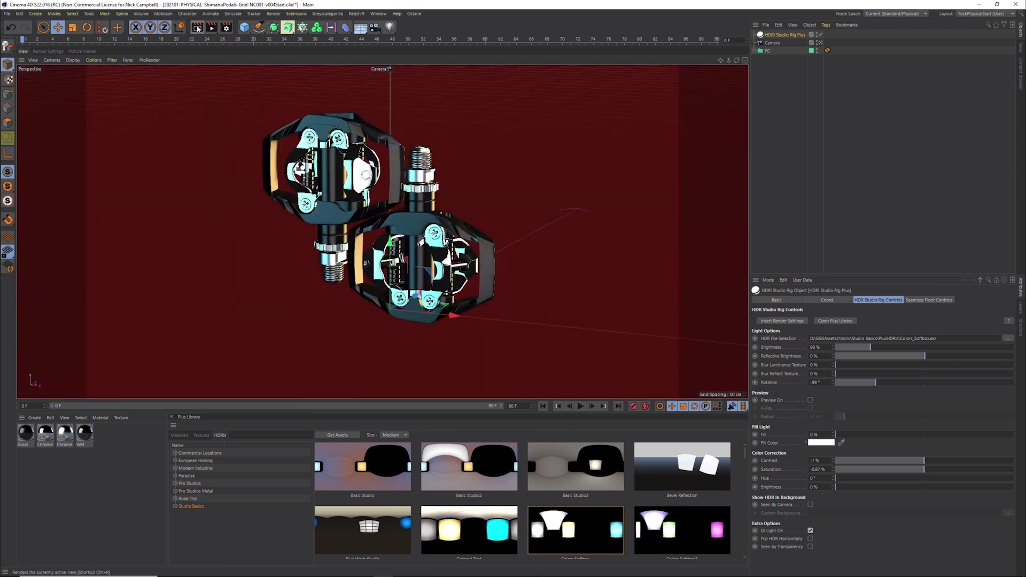
Start an Interactive Render Region and enlarge it to cover both pedals and the floor reflection below them
{"action": "left_click", "coordinate": [213, 28]}
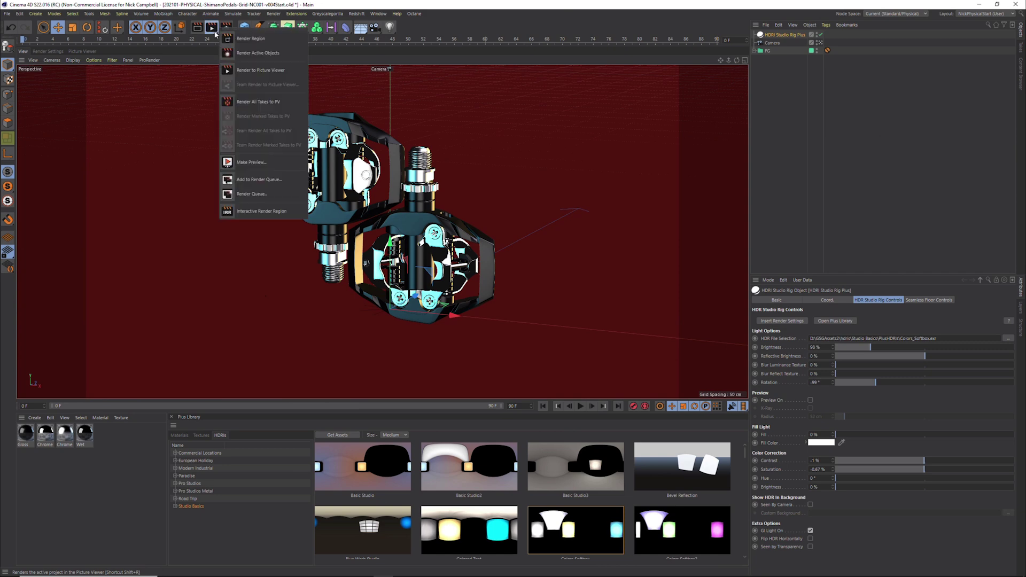
{"action": "left_click", "coordinate": [261, 211]}
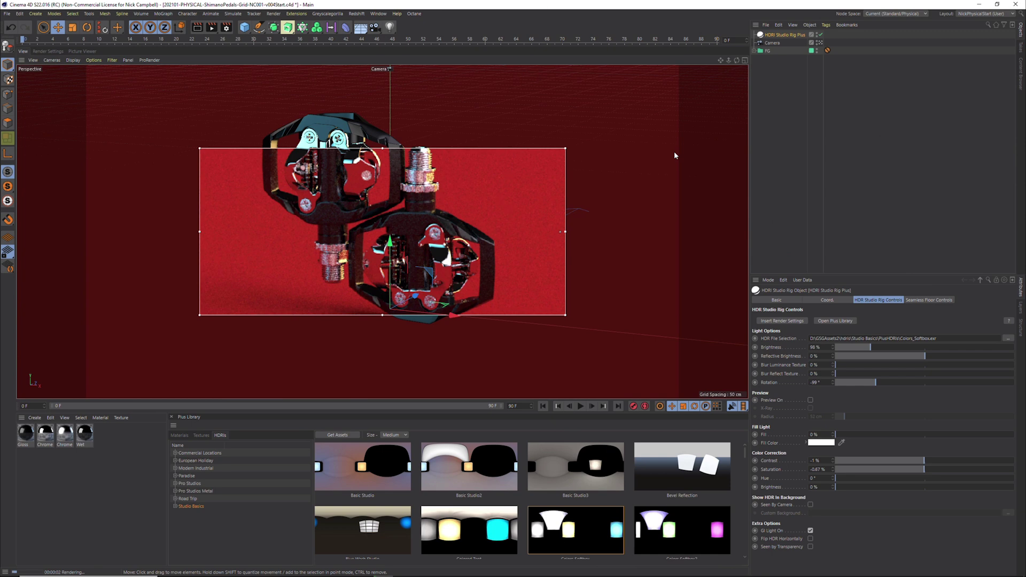
{"action": "left_click_drag", "start_coordinate": [565, 316], "coordinate": [585, 393]}
{"action": "left_click_drag", "start_coordinate": [584, 150], "coordinate": [611, 70]}
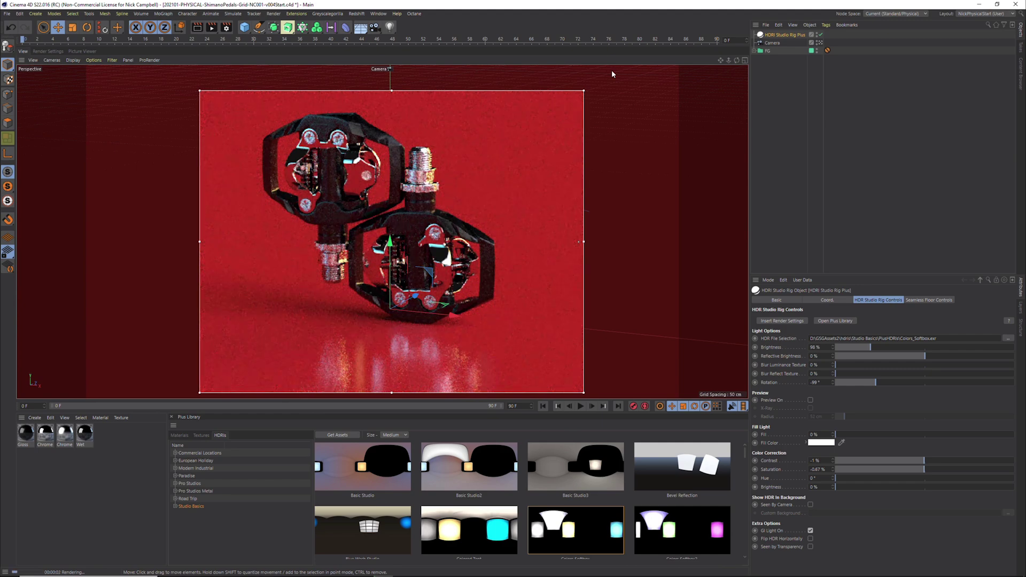
Rotate the HDRI to -41° and load the GSG Pro Studios Metal 004 HDRI from the Pro Studios Metal collection
{"action": "left_click_drag", "start_coordinate": [880, 381], "coordinate": [906, 386]}
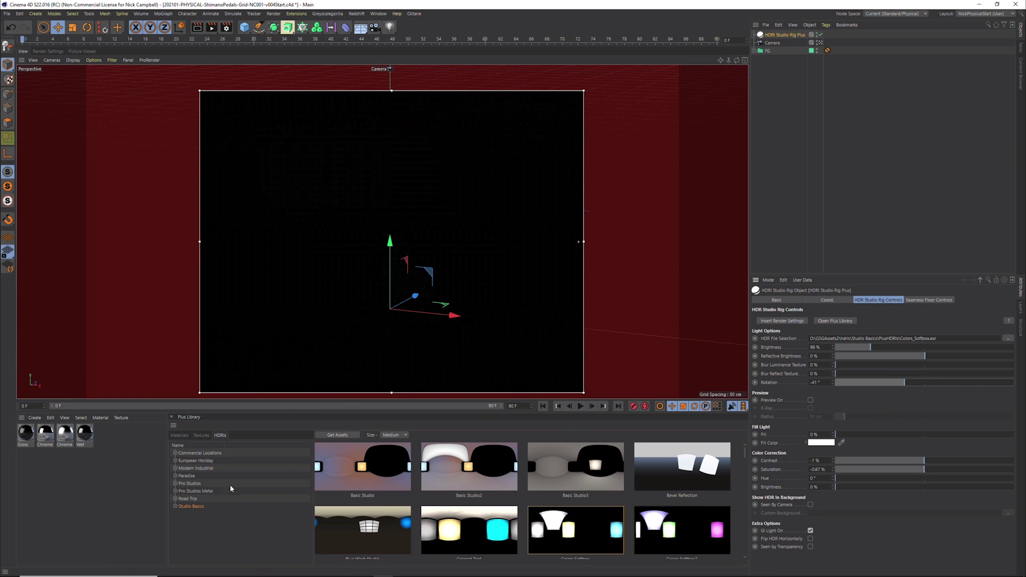
{"action": "left_click", "coordinate": [195, 490]}
{"action": "left_click", "coordinate": [671, 465]}
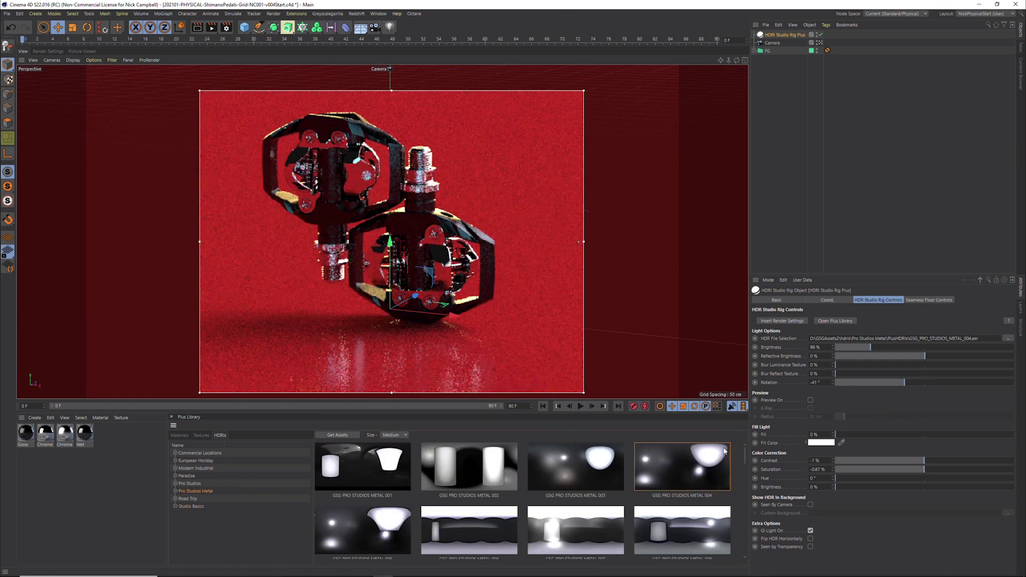
Rotate the HDRI lighting to 58° and set its brightness to 112%
{"action": "left_click_drag", "start_coordinate": [914, 383], "coordinate": [963, 392]}
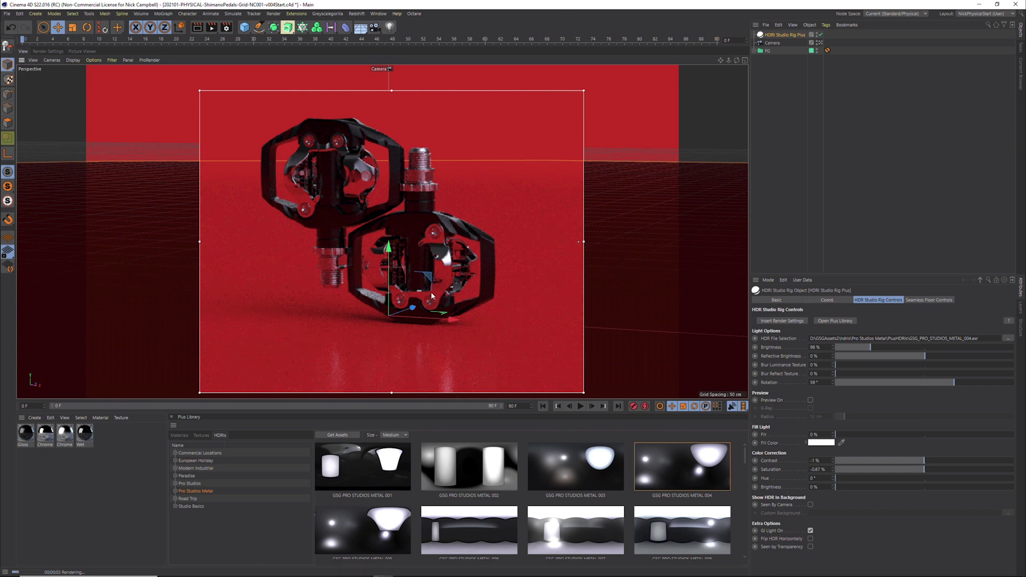
{"action": "left_click_drag", "start_coordinate": [437, 290], "coordinate": [673, 306], "text": "alt"}
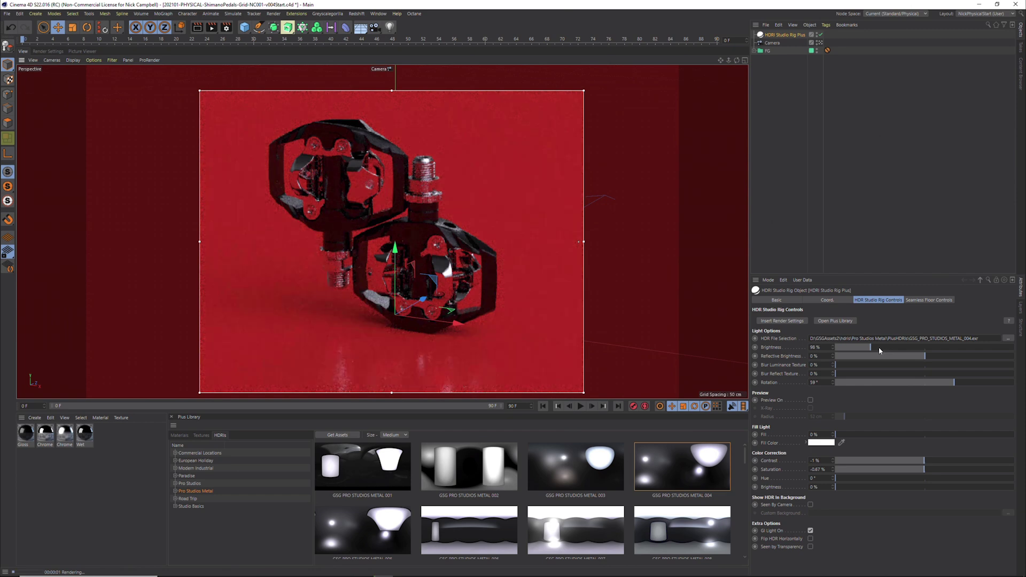
{"action": "left_click_drag", "start_coordinate": [877, 350], "coordinate": [875, 348]}
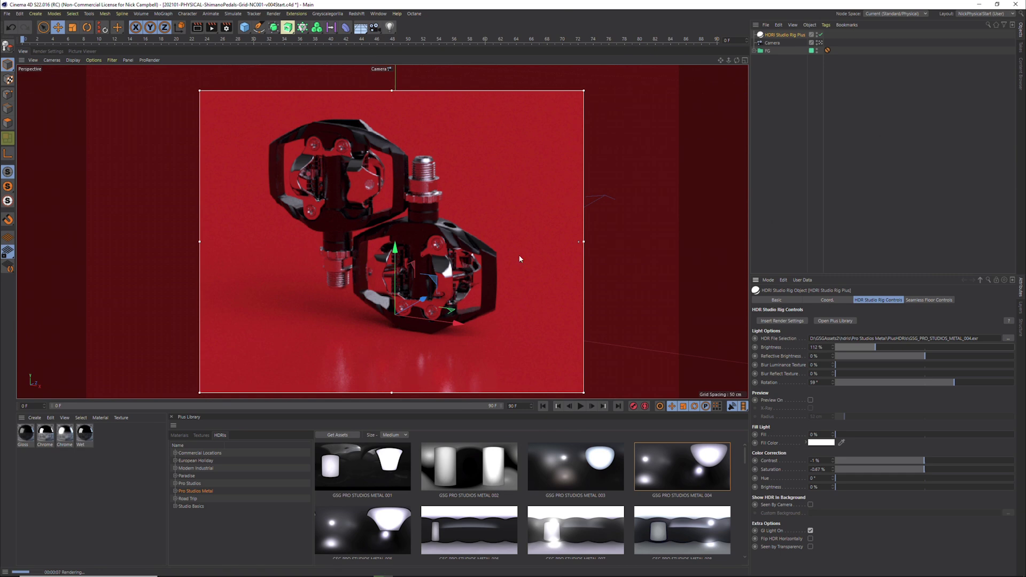
Switch the render settings to the GI High preset and return to the scene view
{"action": "left_click", "coordinate": [47, 52]}
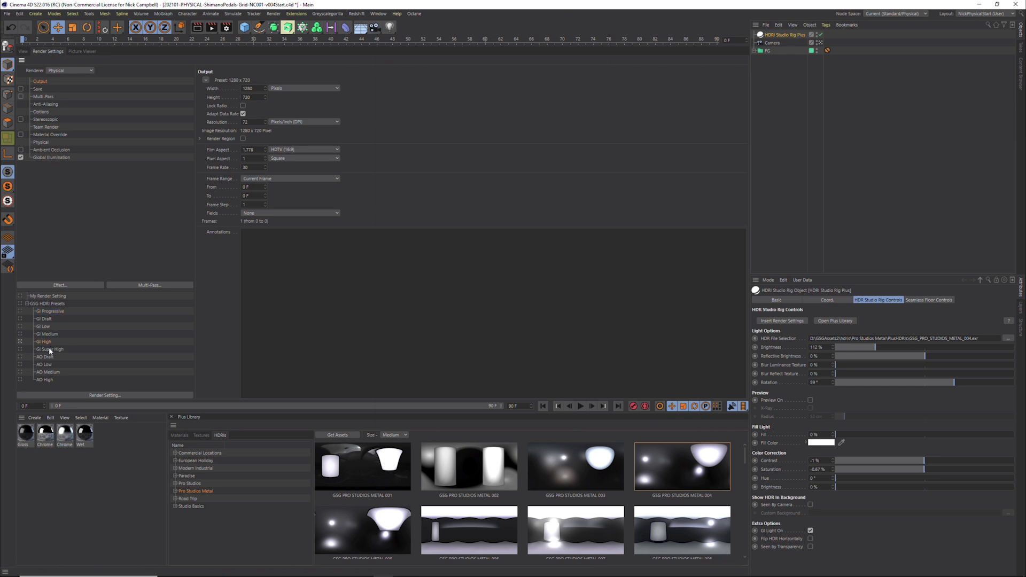
{"action": "left_click", "coordinate": [24, 51]}
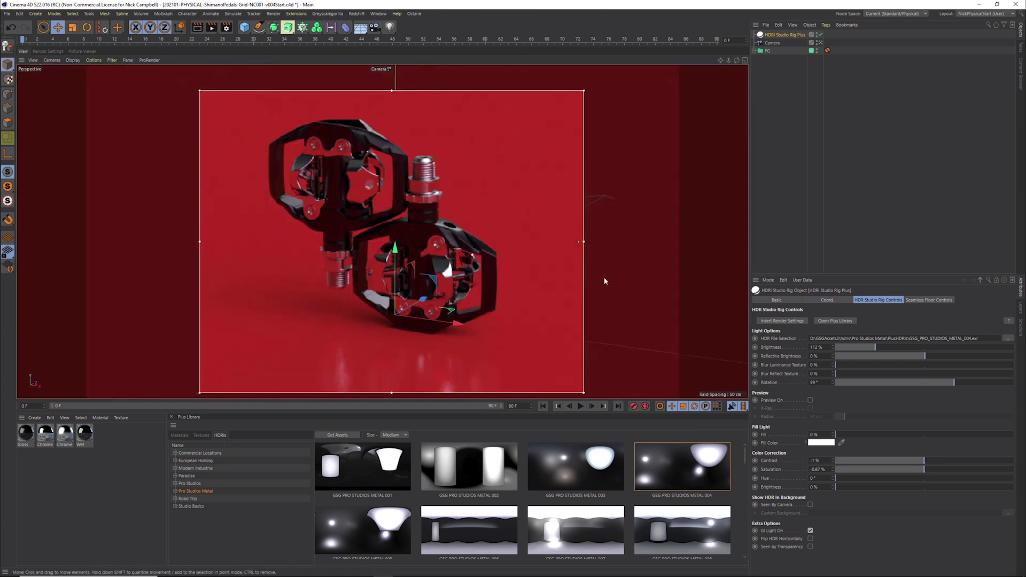
Change the seamless floor gradient's red knot to a pale pink with 6% saturation and 100% value
{"action": "left_click", "coordinate": [927, 300]}
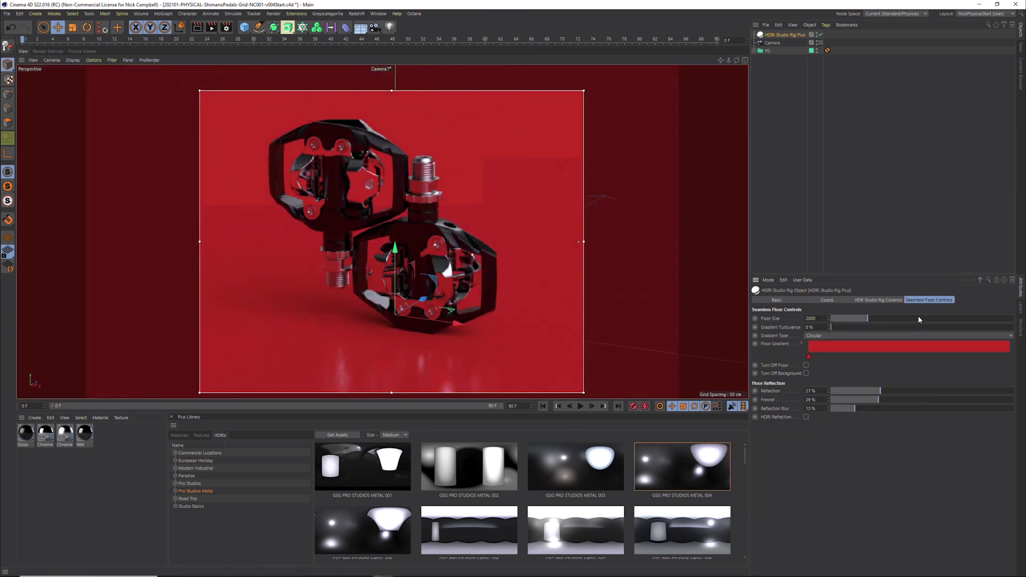
{"action": "double_click", "coordinate": [808, 356]}
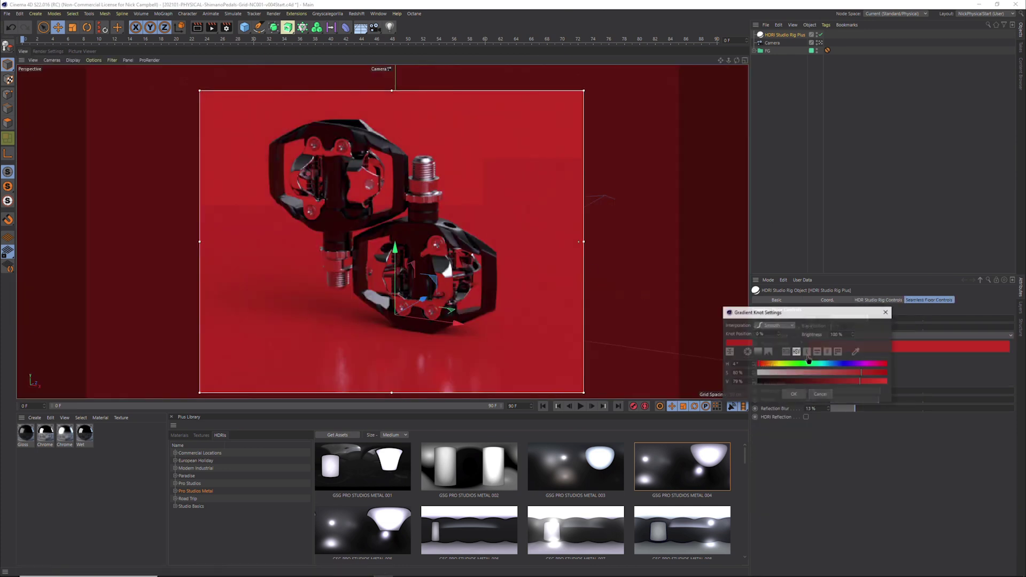
{"action": "left_click_drag", "start_coordinate": [773, 375], "coordinate": [765, 373]}
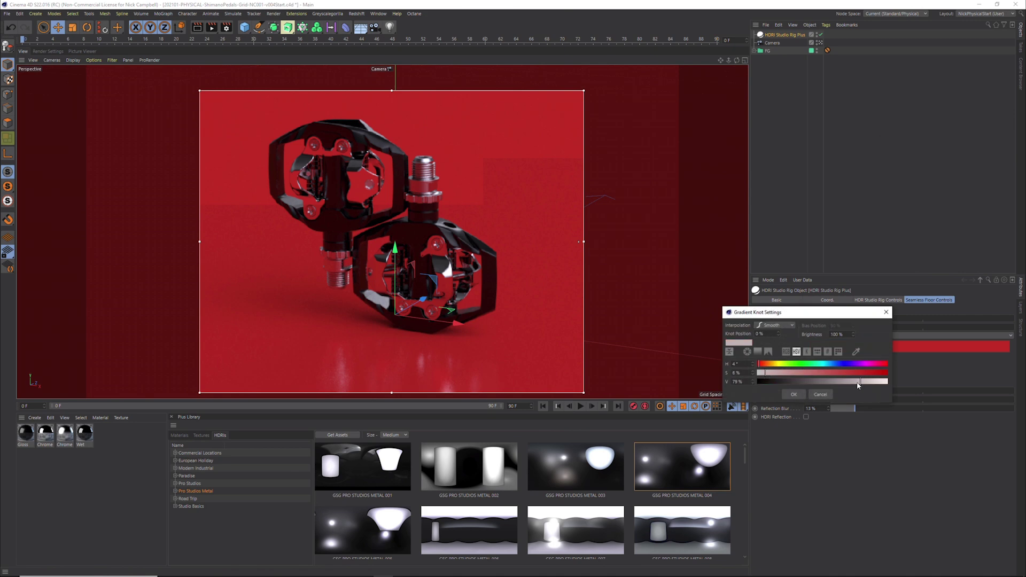
{"action": "key", "text": "Return"}
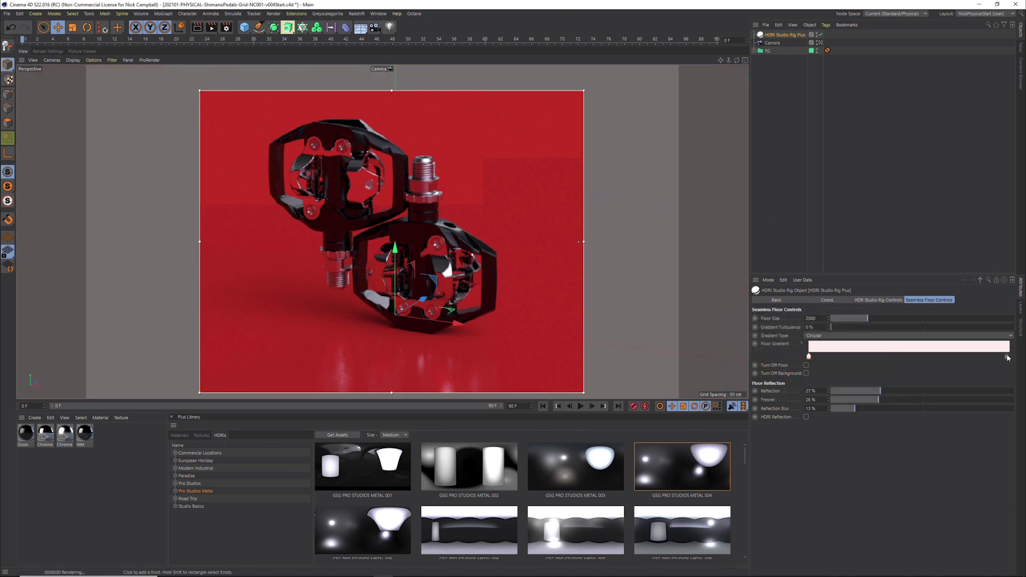
Add a darker knot at the far end of the floor gradient and render the image to the Picture Viewer
{"action": "key", "text": "super"}
{"action": "double_click", "coordinate": [1008, 357]}
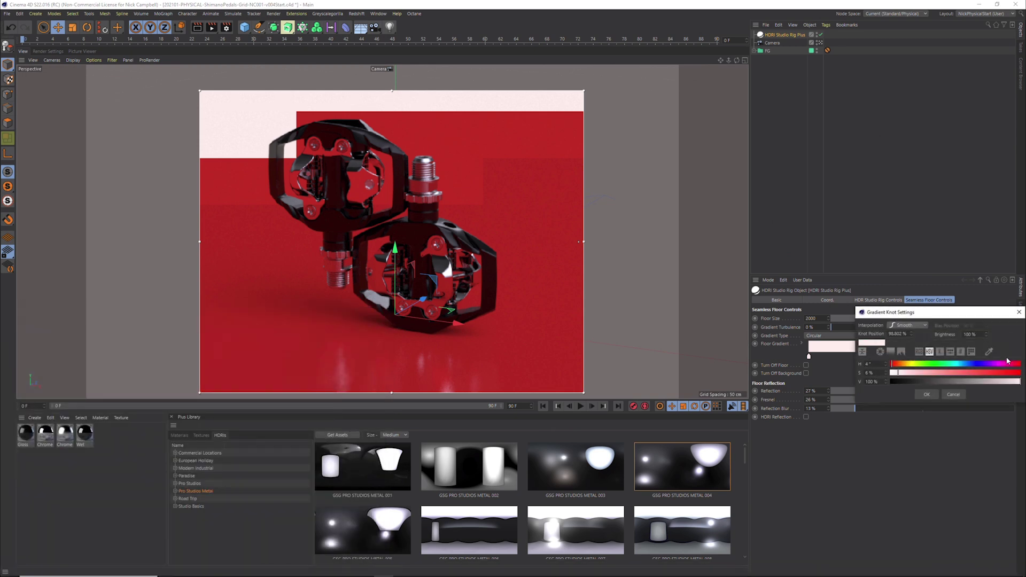
{"action": "left_click_drag", "start_coordinate": [915, 380], "coordinate": [988, 383]}
{"action": "left_click", "coordinate": [926, 394]}
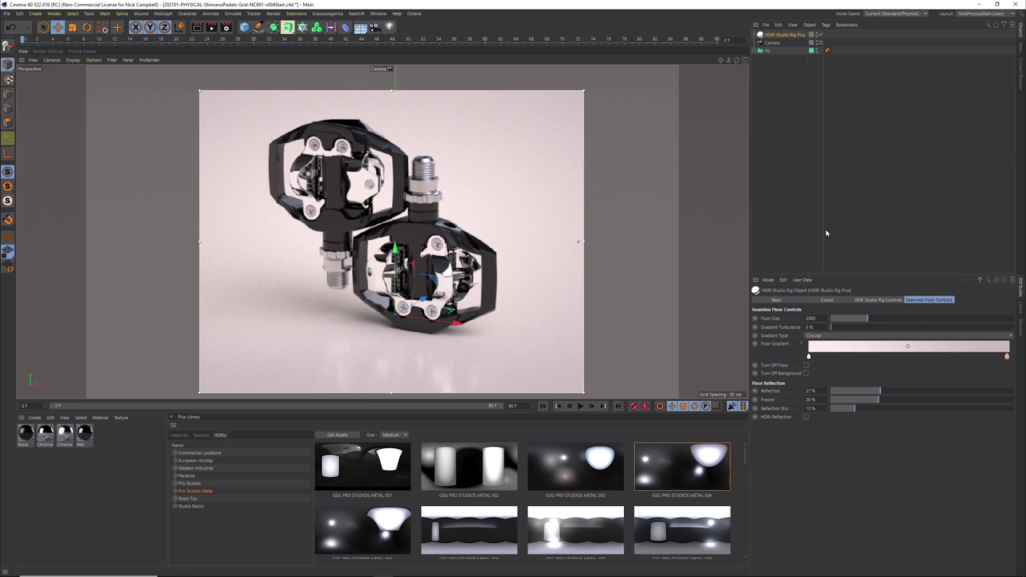
{"action": "key", "text": "shift+r"}
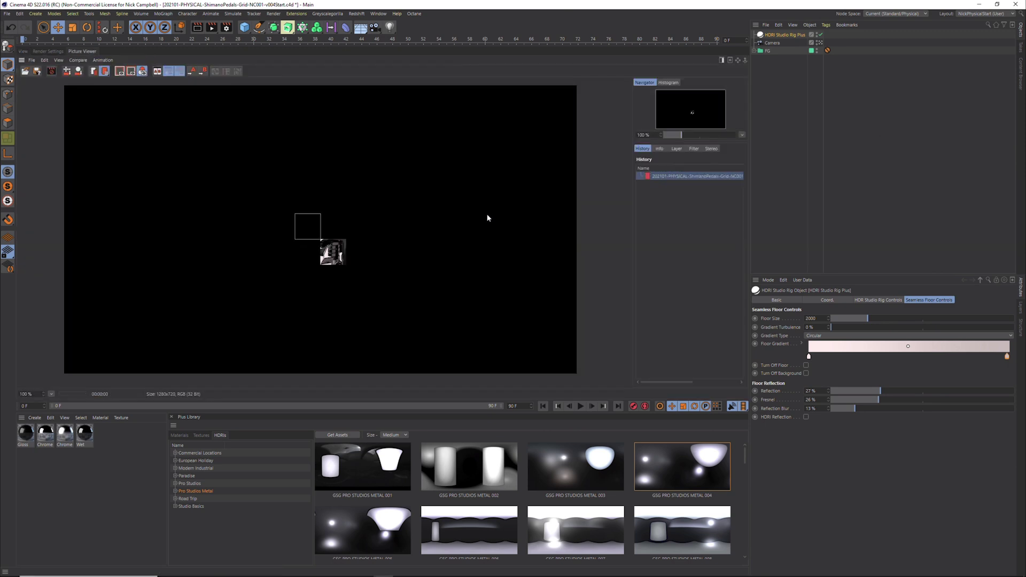